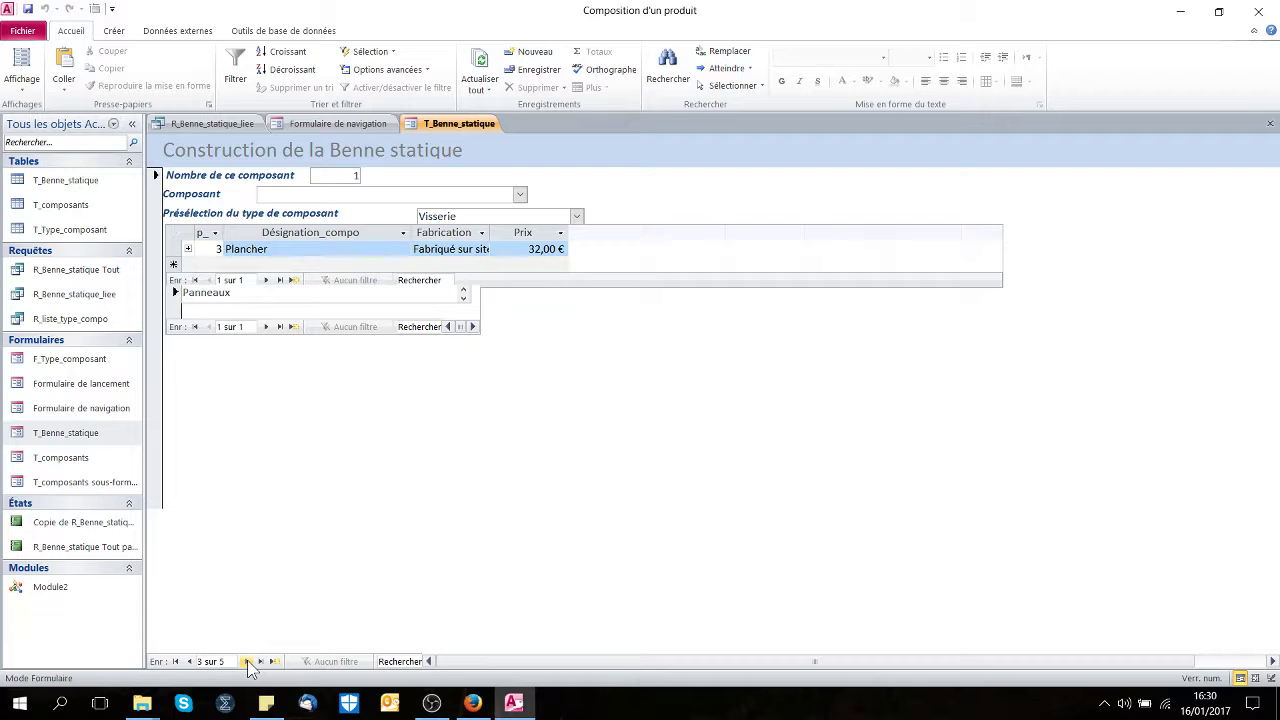
Go to the fourth record, preselect the component type Quinquaillerie and list the components available for it.
left_click(247, 662)
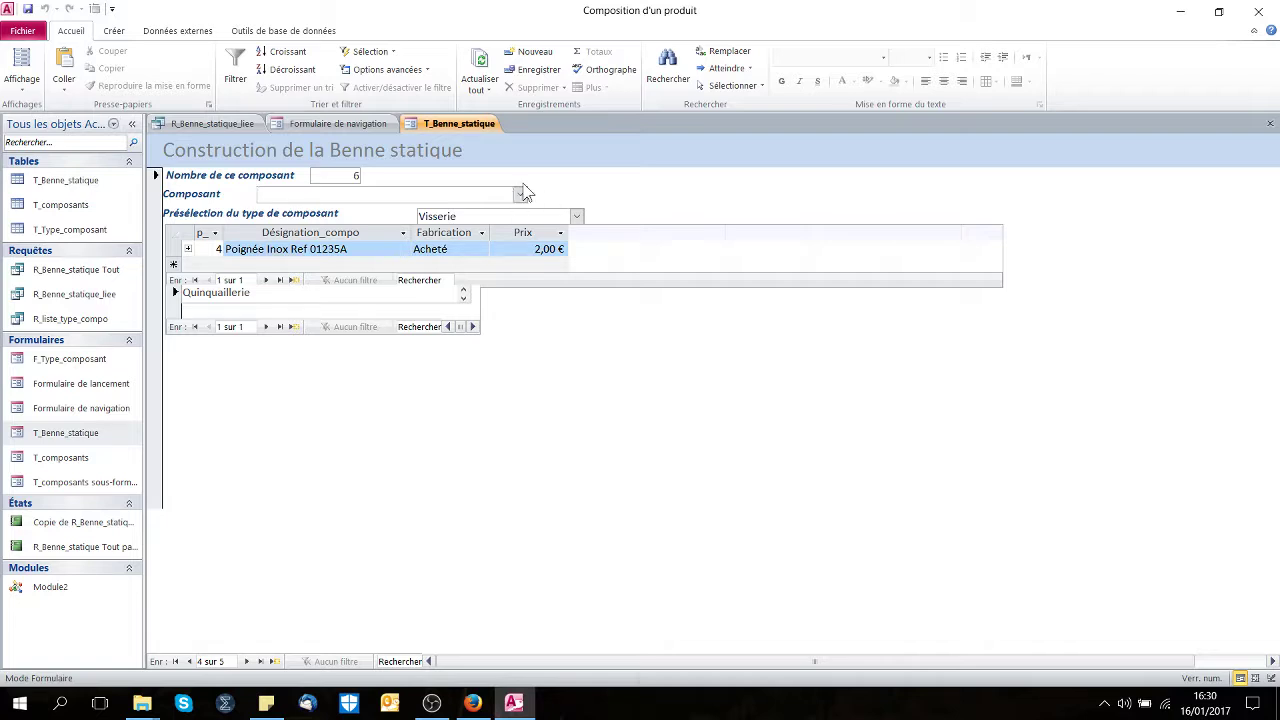
left_click(515, 192)
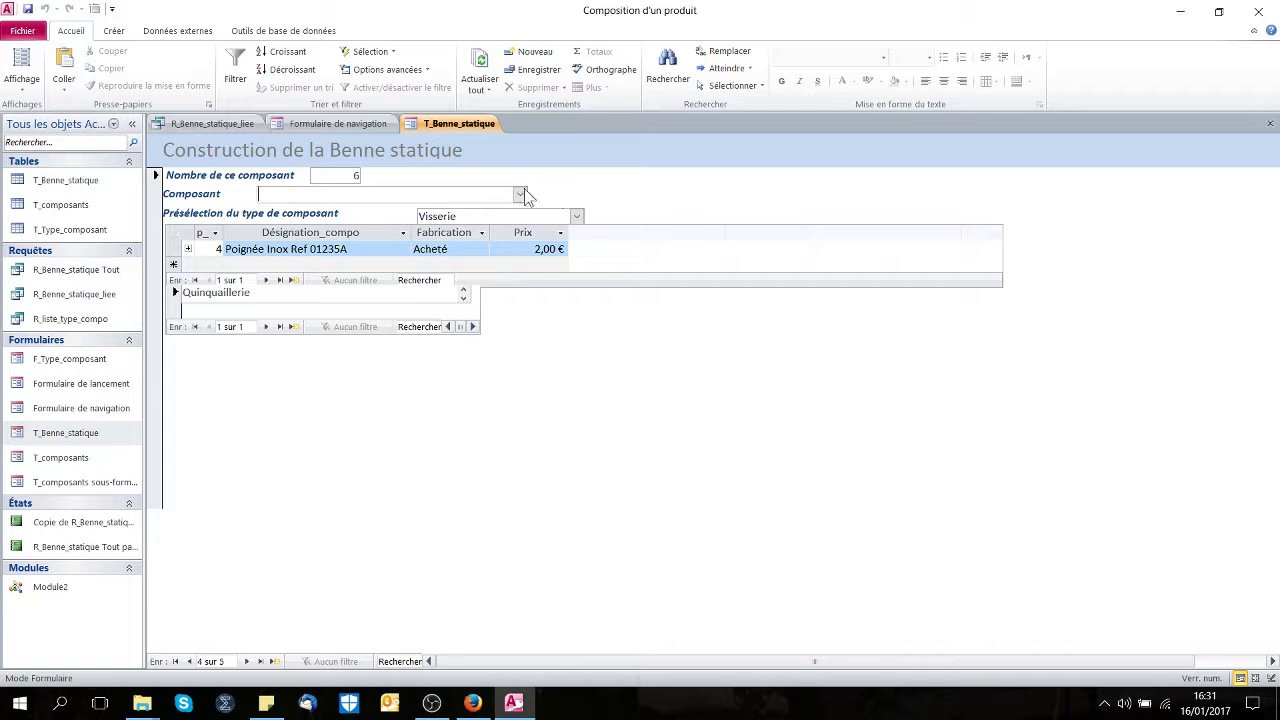
left_click(577, 218)
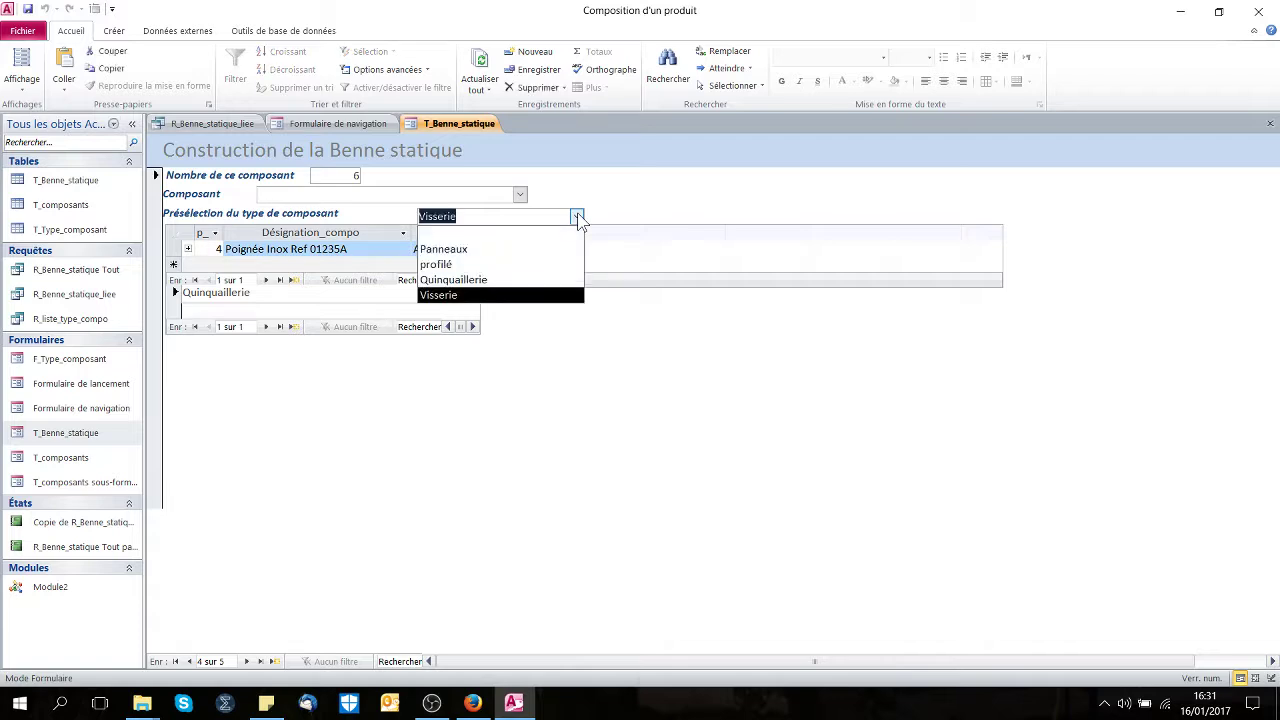
left_click(533, 280)
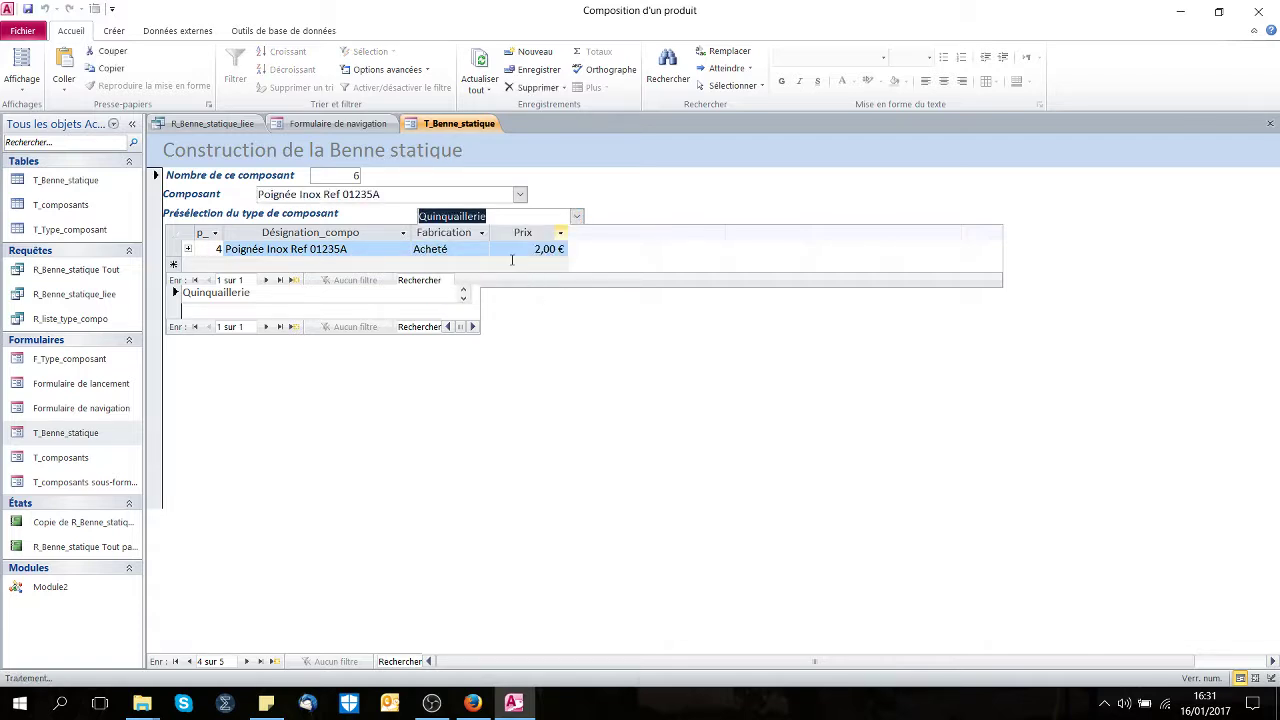
left_click(519, 194)
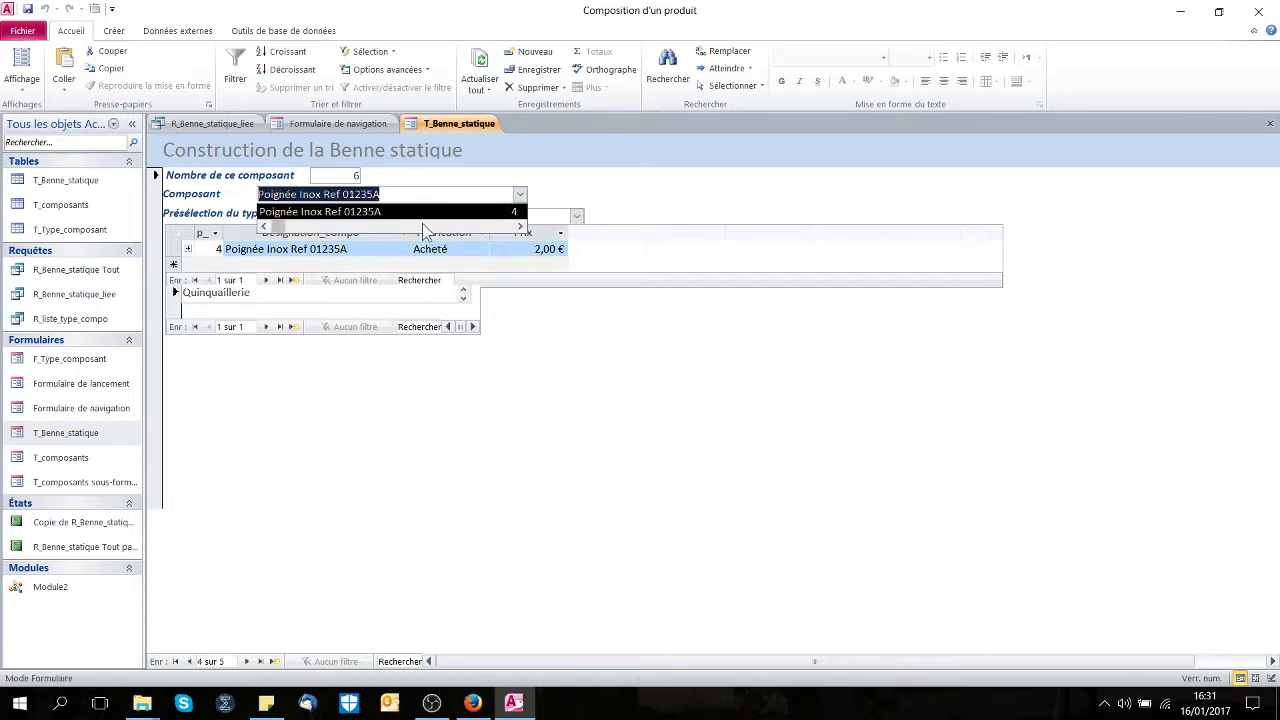
Preselect the component type Visserie and list the components available for it.
left_click(577, 216)
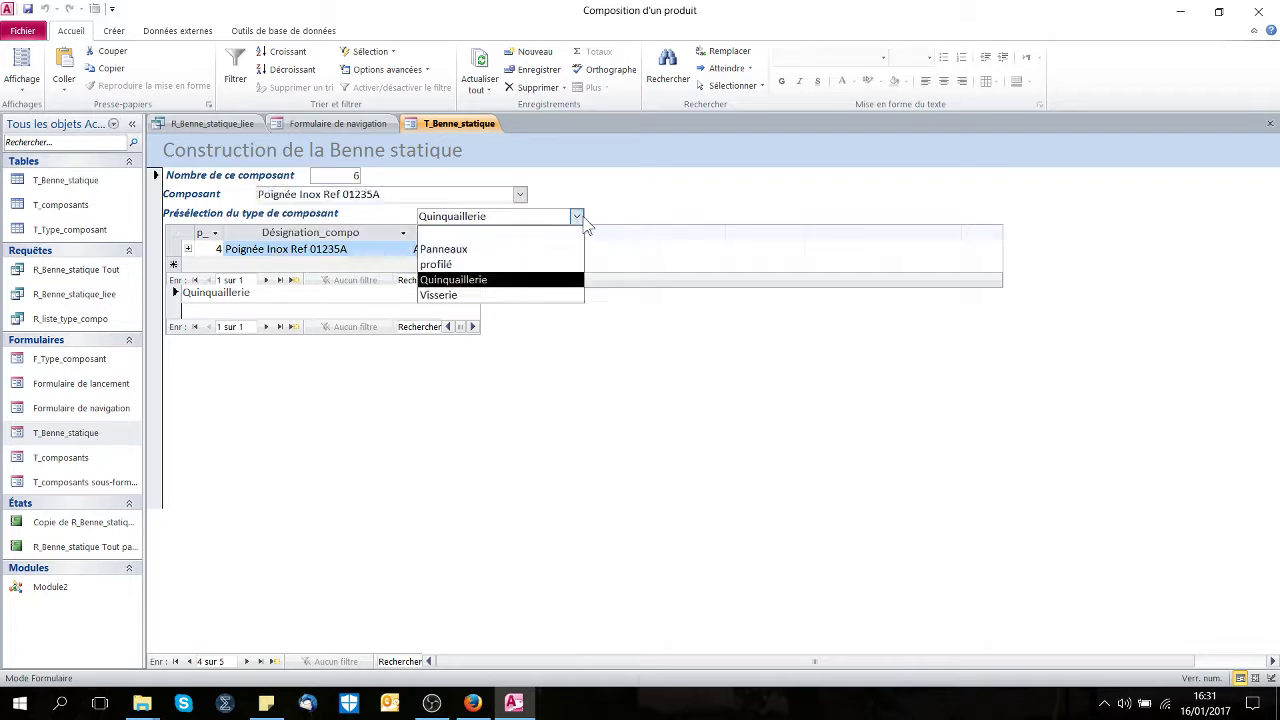
left_click(547, 297)
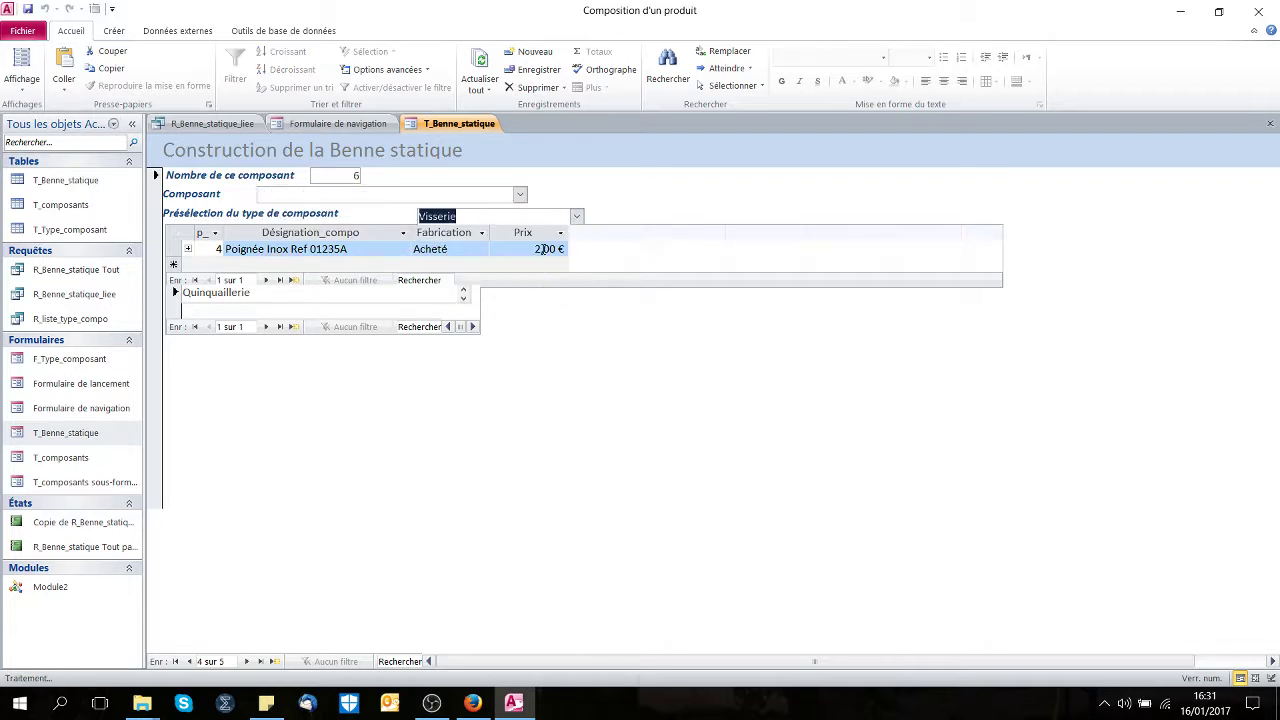
left_click(520, 195)
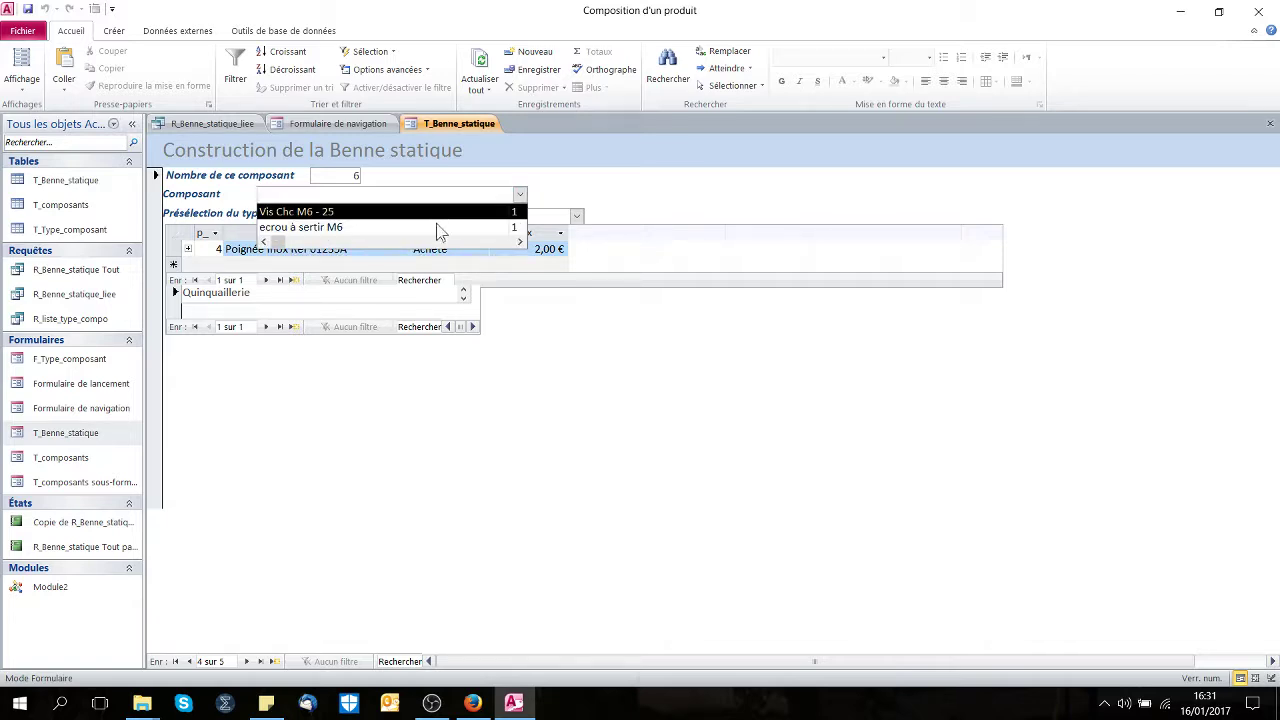
Preselect the component type Panneaux, choose Plancher as the component and set its quantity to 1.
left_click(578, 217)
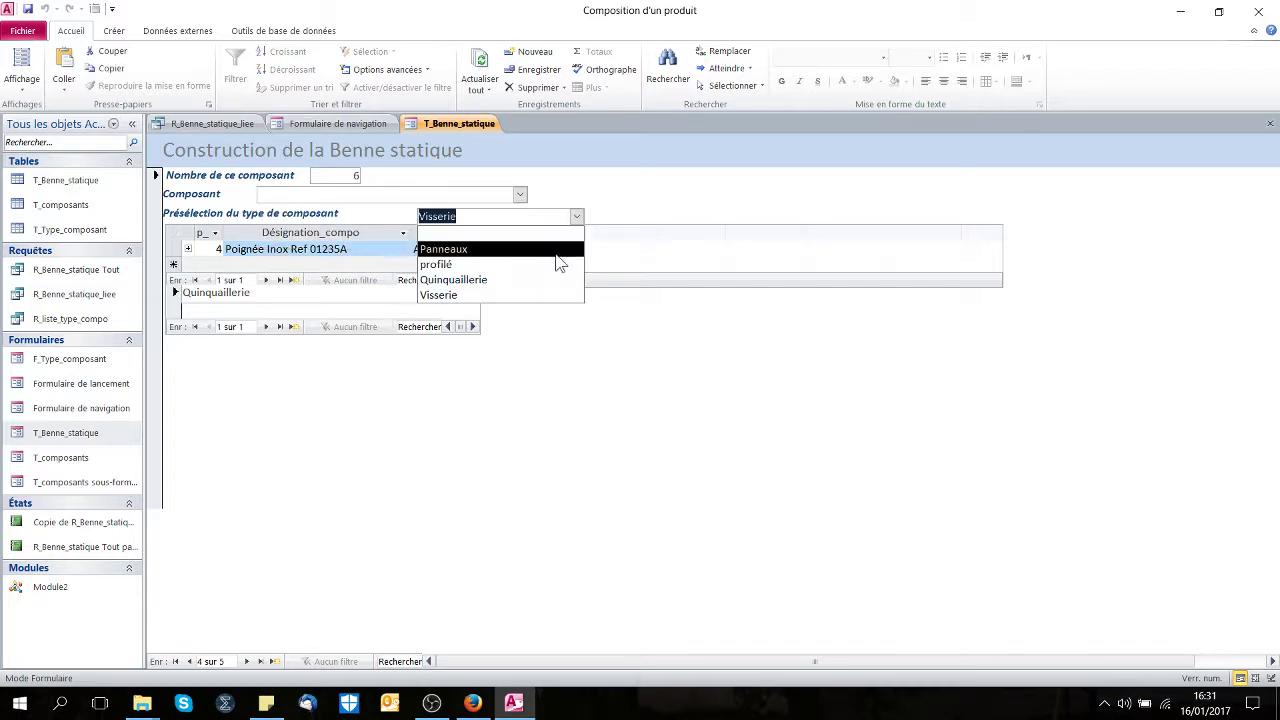
left_click(563, 249)
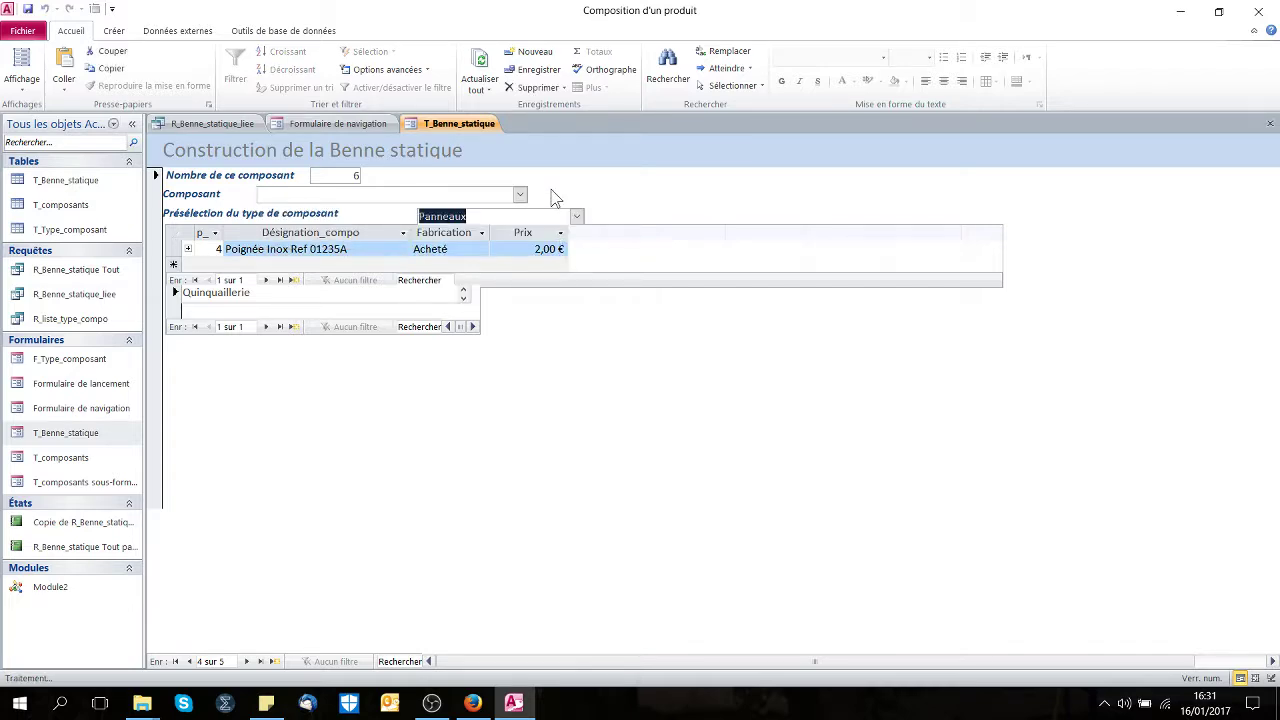
left_click(520, 195)
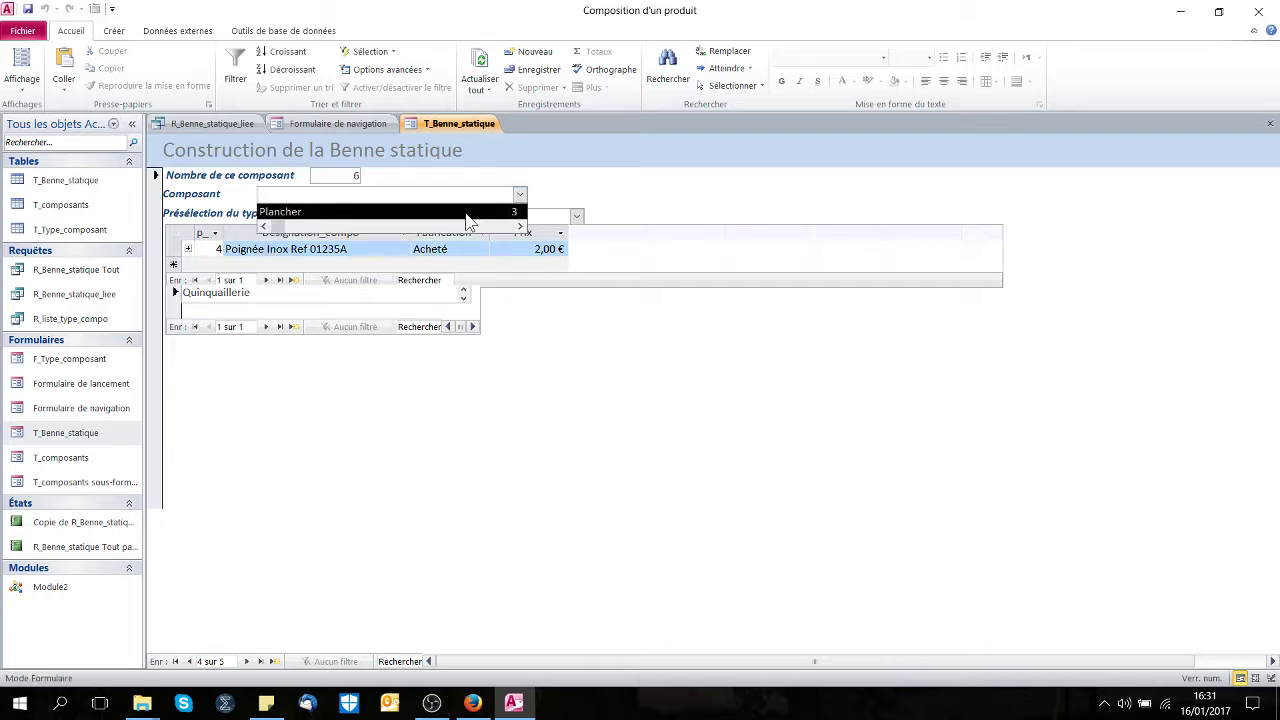
left_click(470, 212)
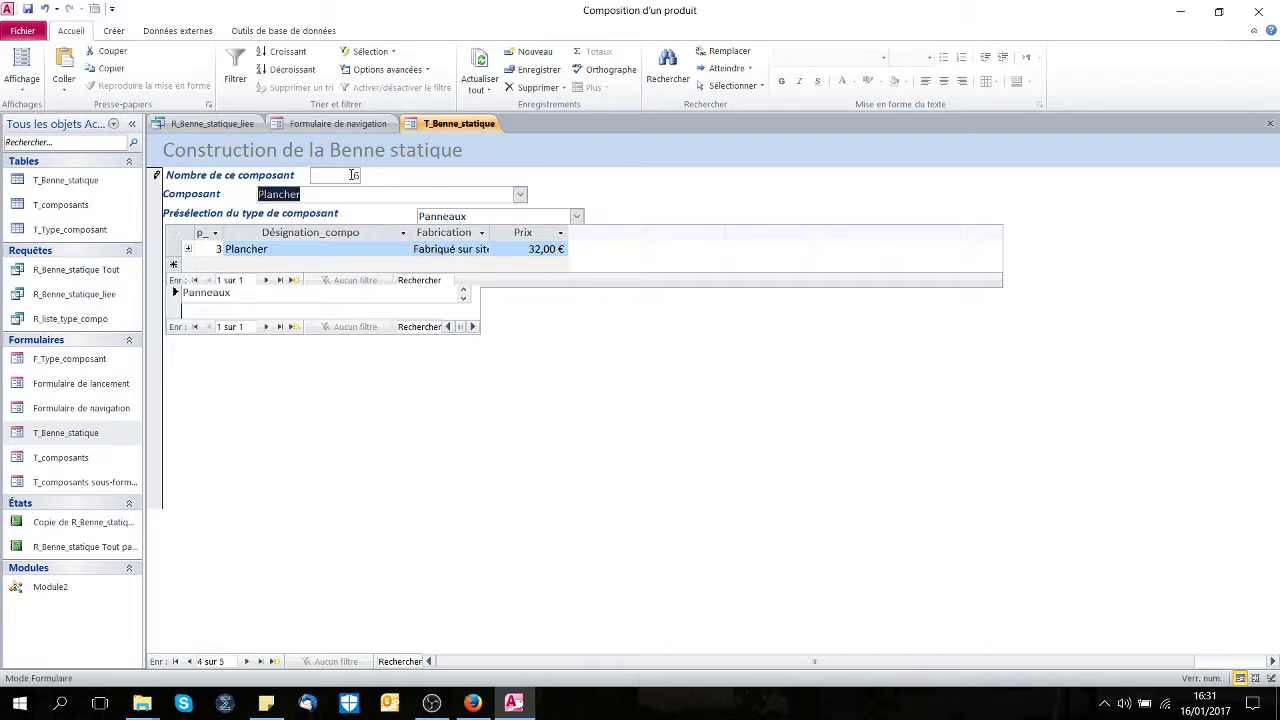
key("shift+Tab")
type("1")
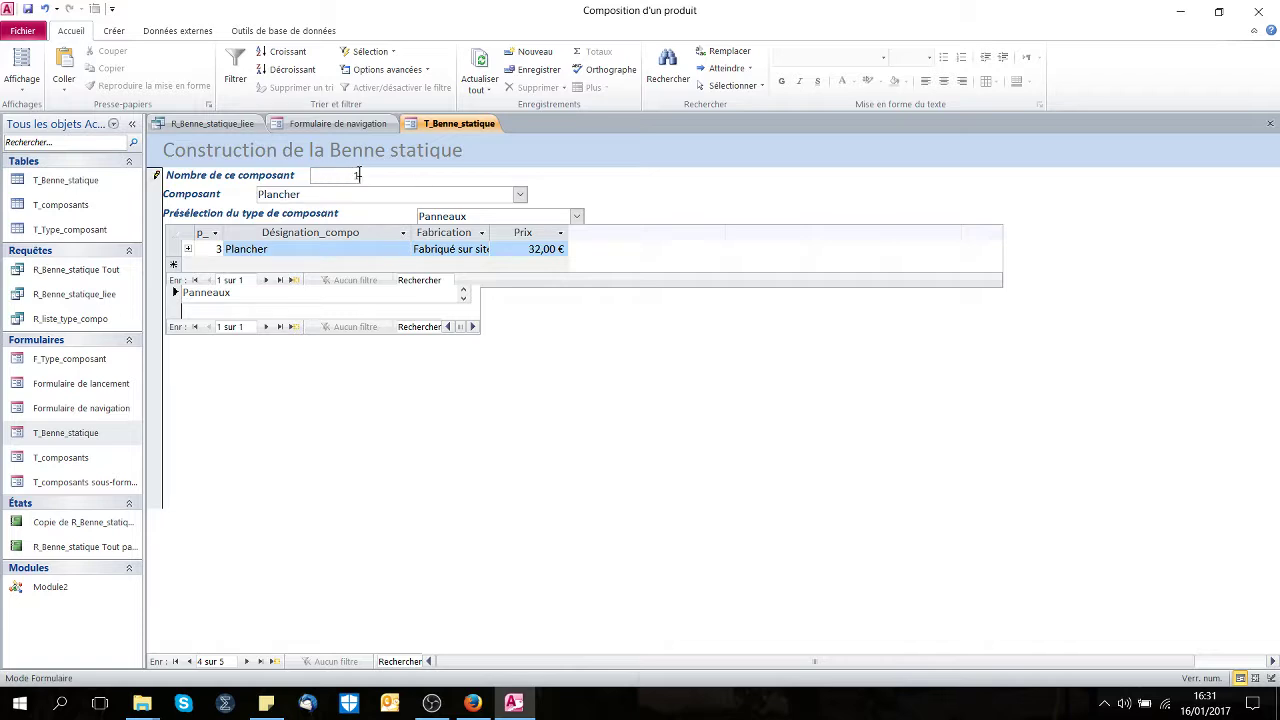
Browse the records back to the first one and return to the second.
left_click(190, 662)
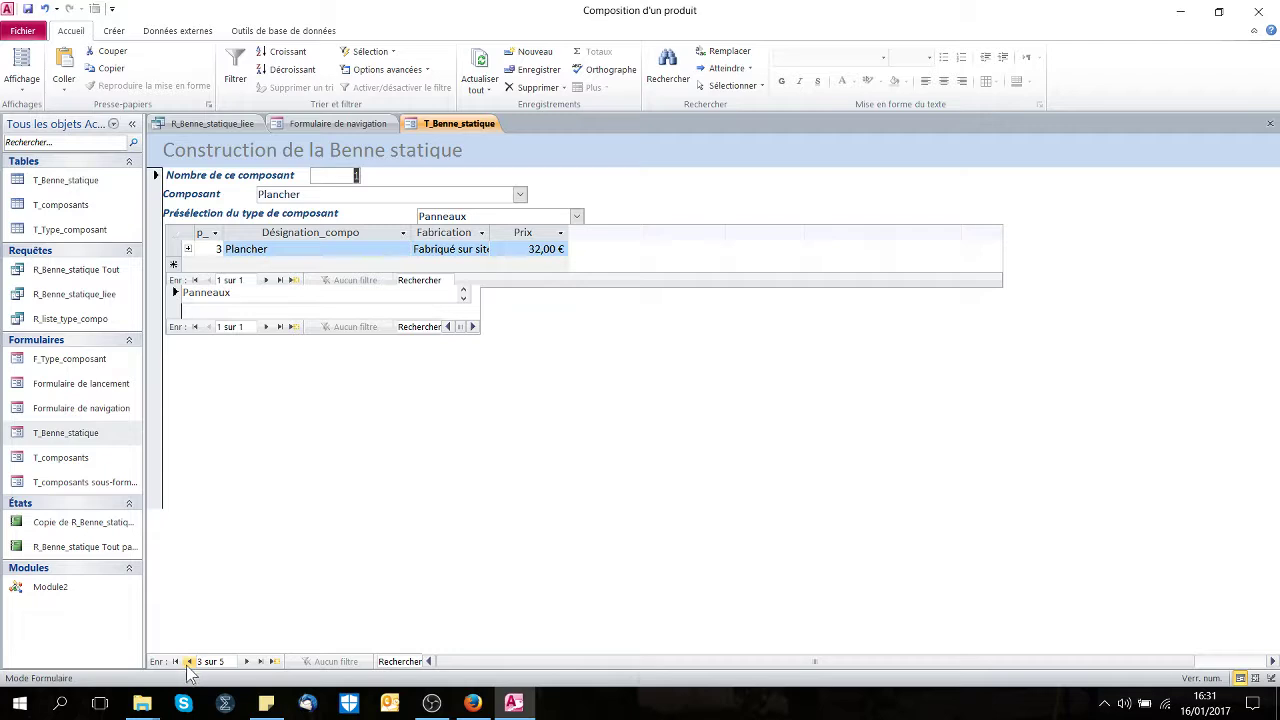
left_click(189, 664)
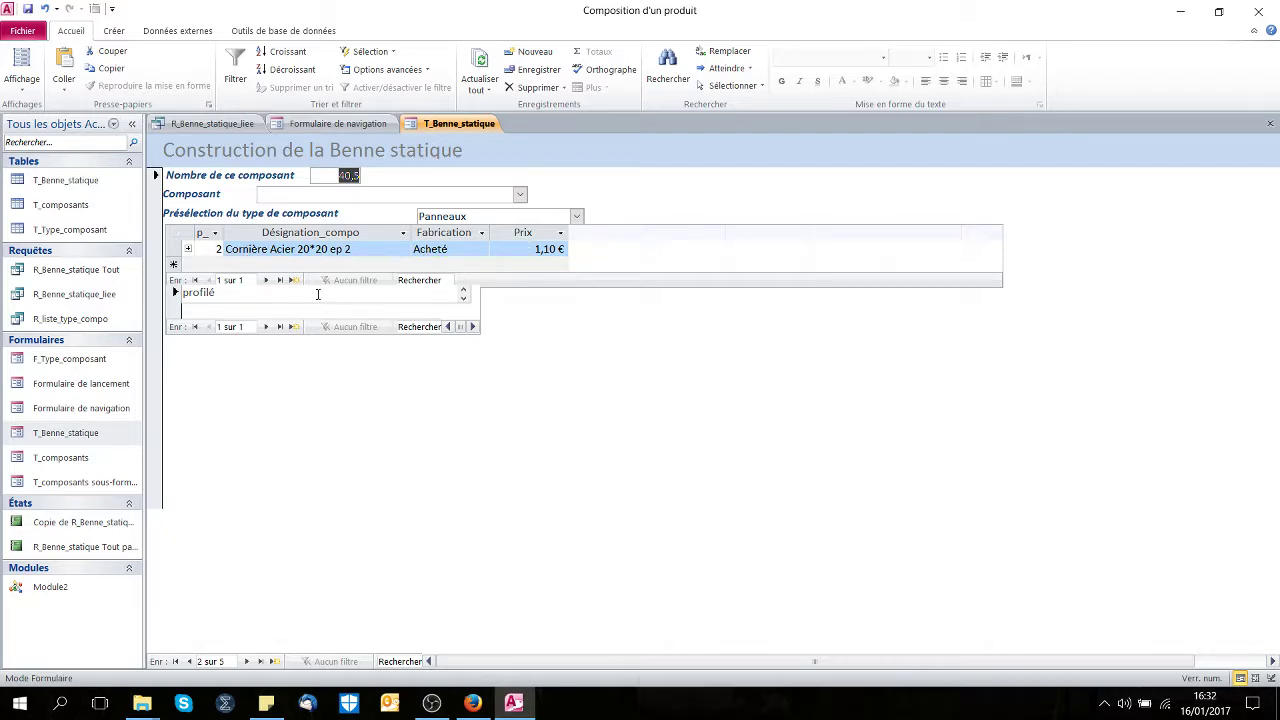
left_click(188, 662)
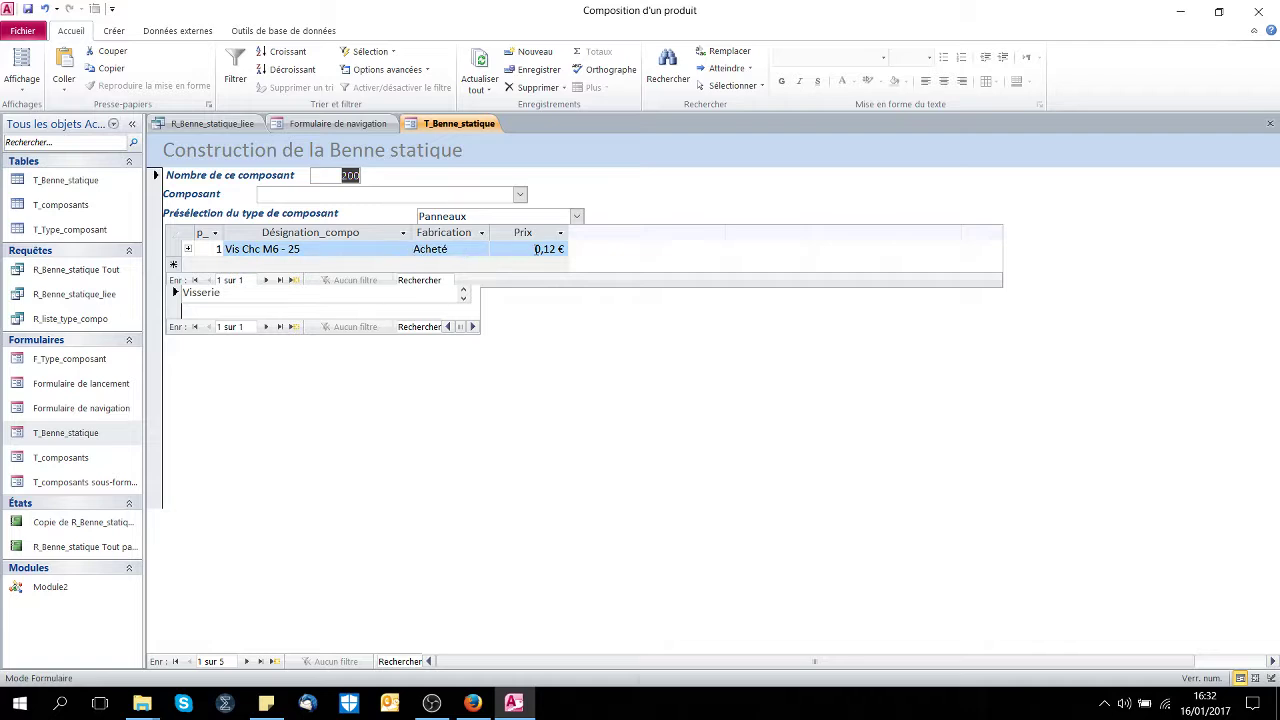
left_click(245, 662)
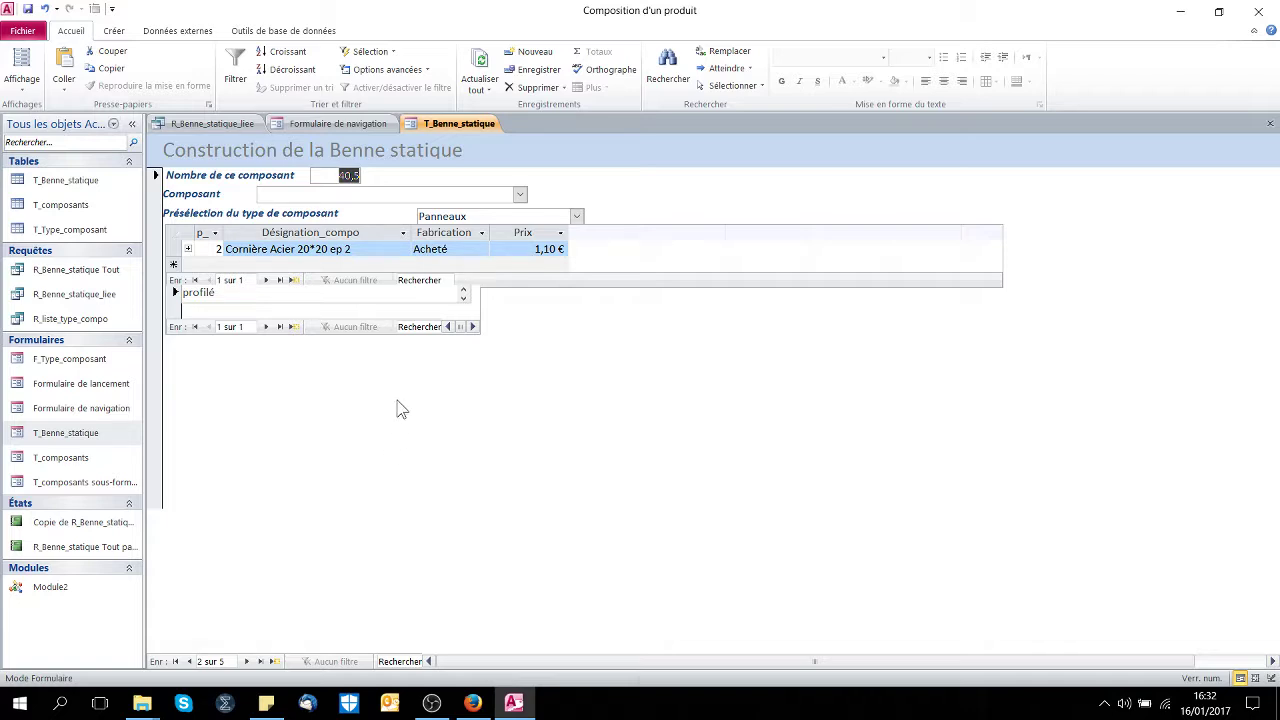
Switch the form T_Benne_statique to design view and select its Détail section.
right_click(455, 123)
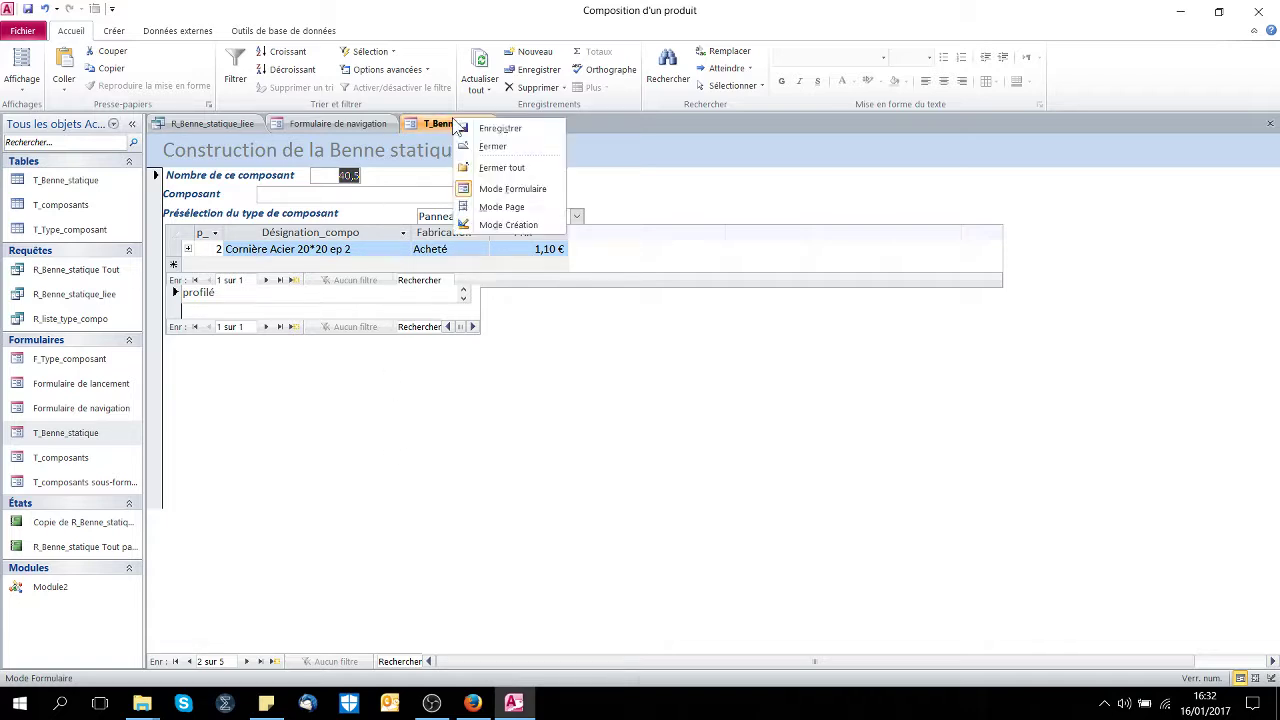
left_click(497, 227)
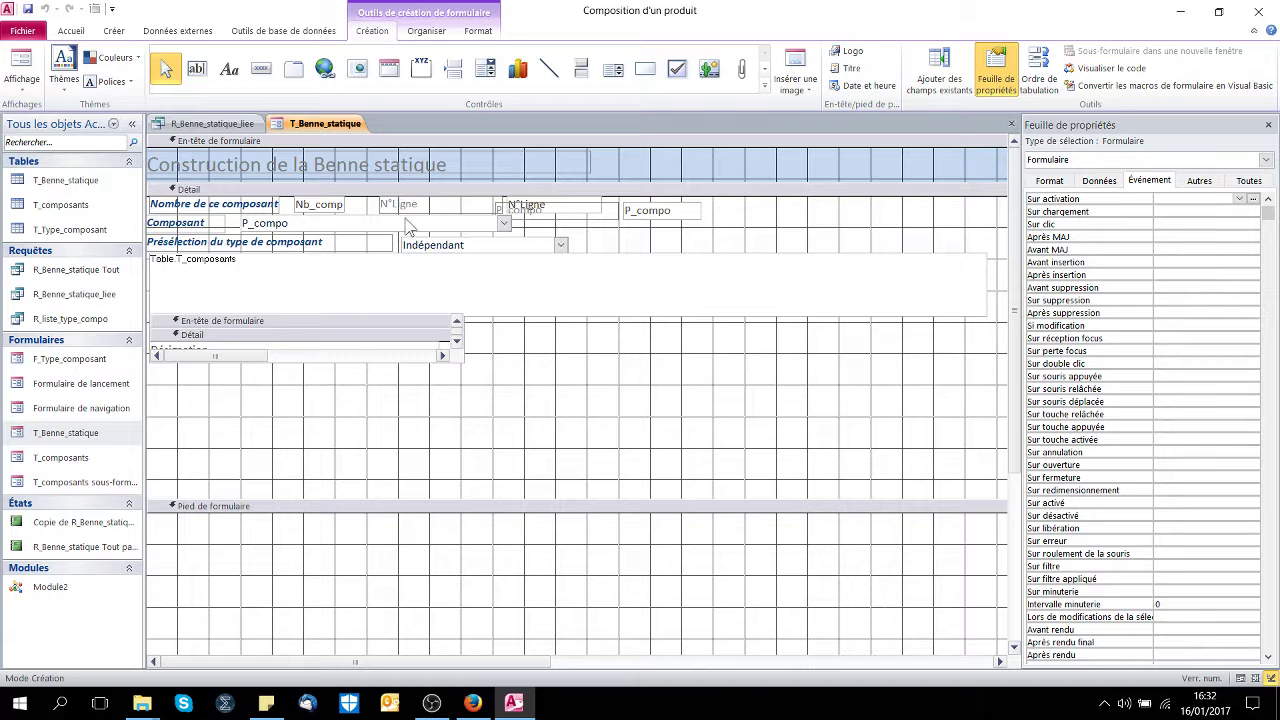
left_click(551, 283)
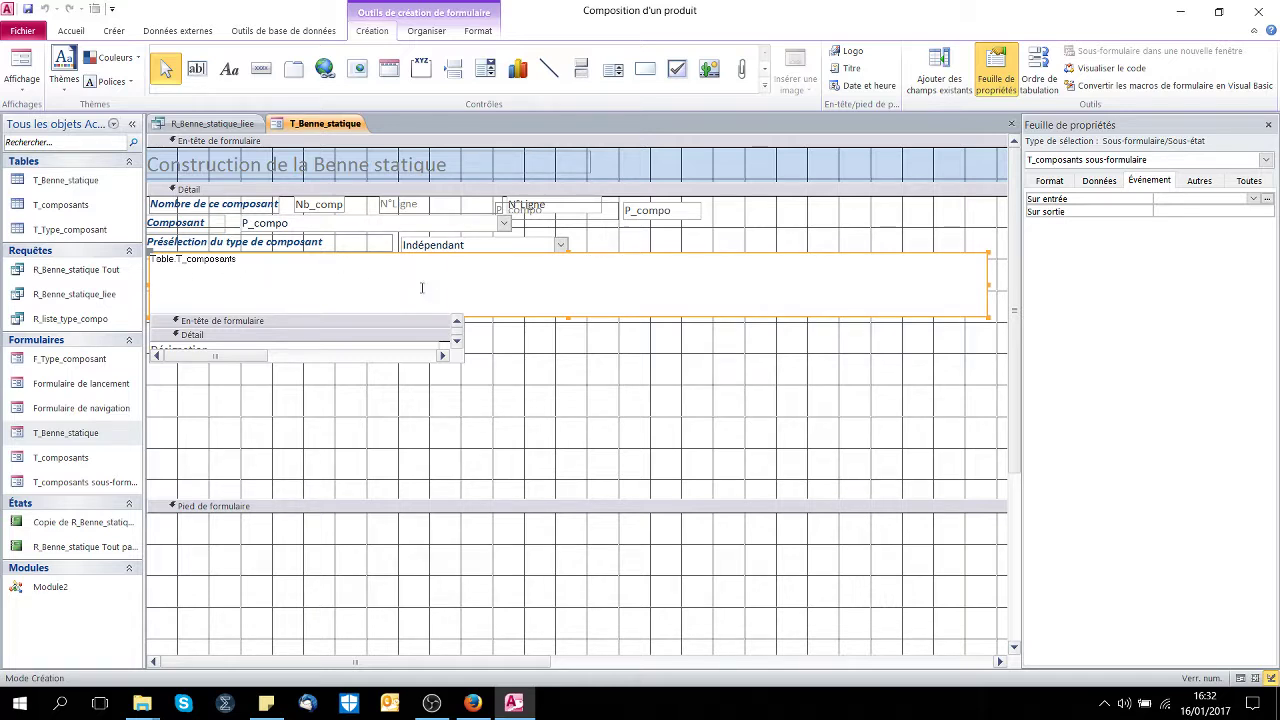
left_click(700, 330)
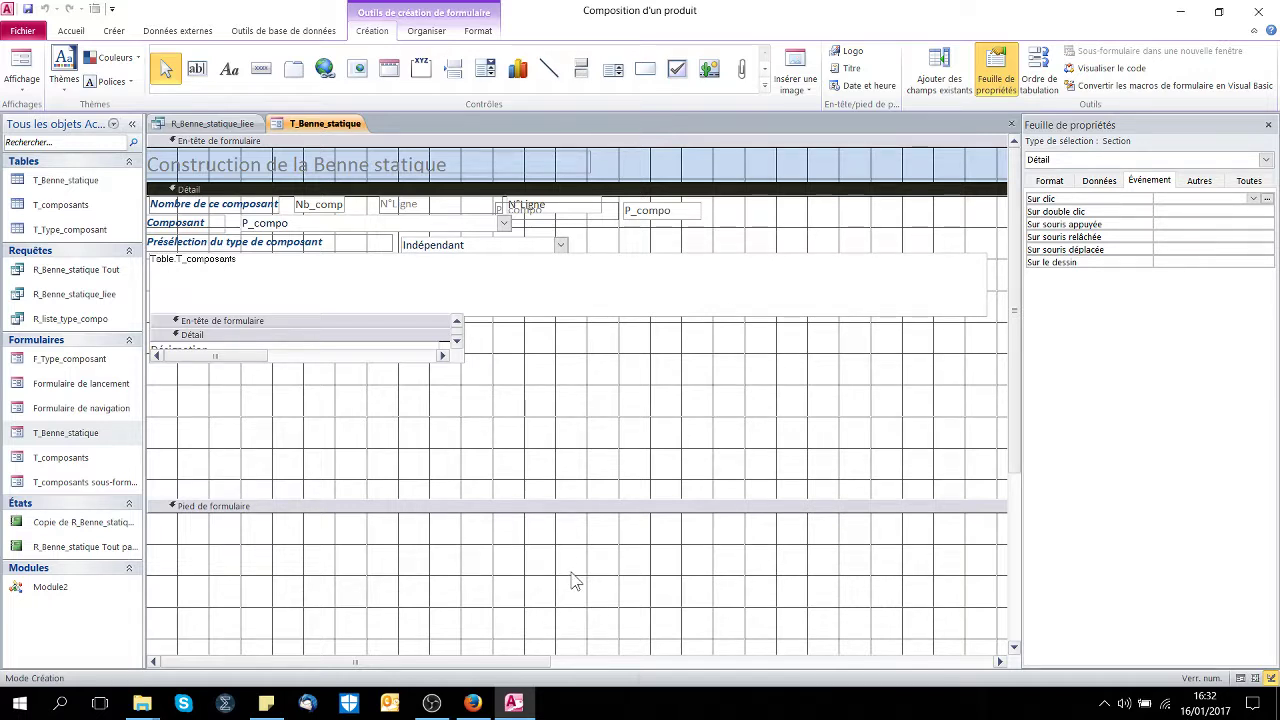
Insert a subform in the free area of the Détail section, based on existing tables and queries.
left_click(763, 68)
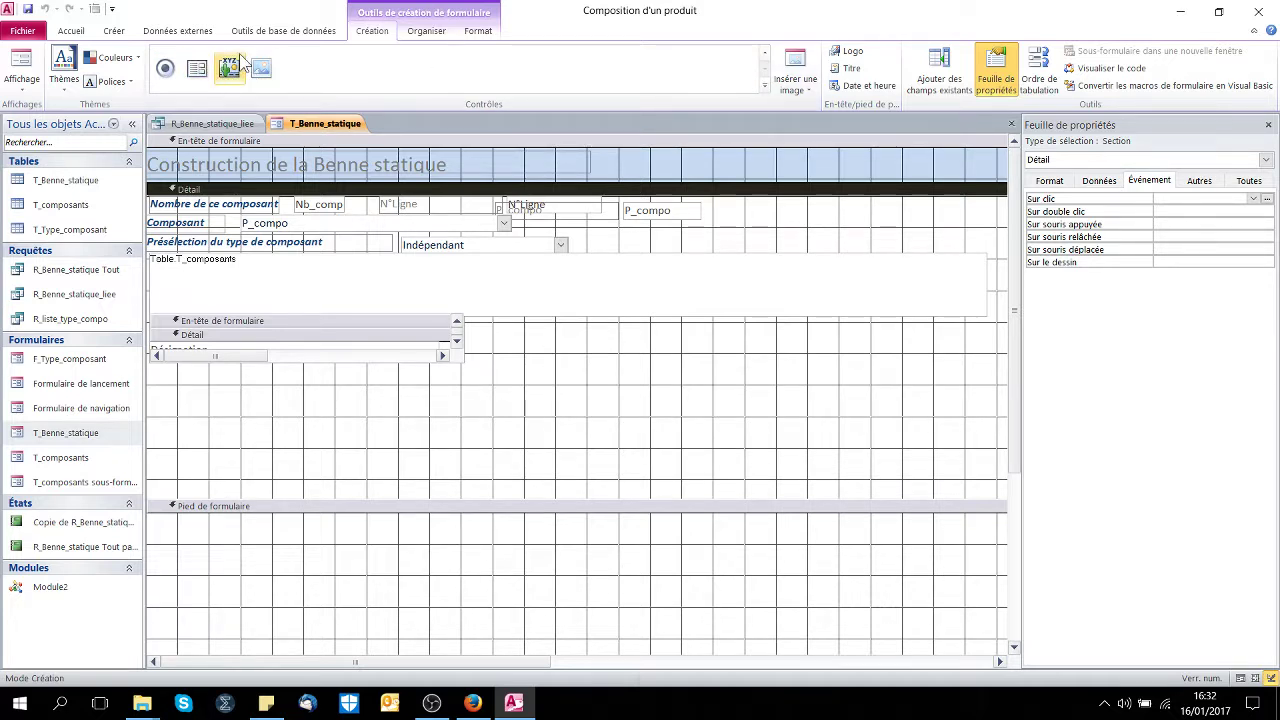
left_click(197, 67)
left_click_drag(612, 354, 634, 374)
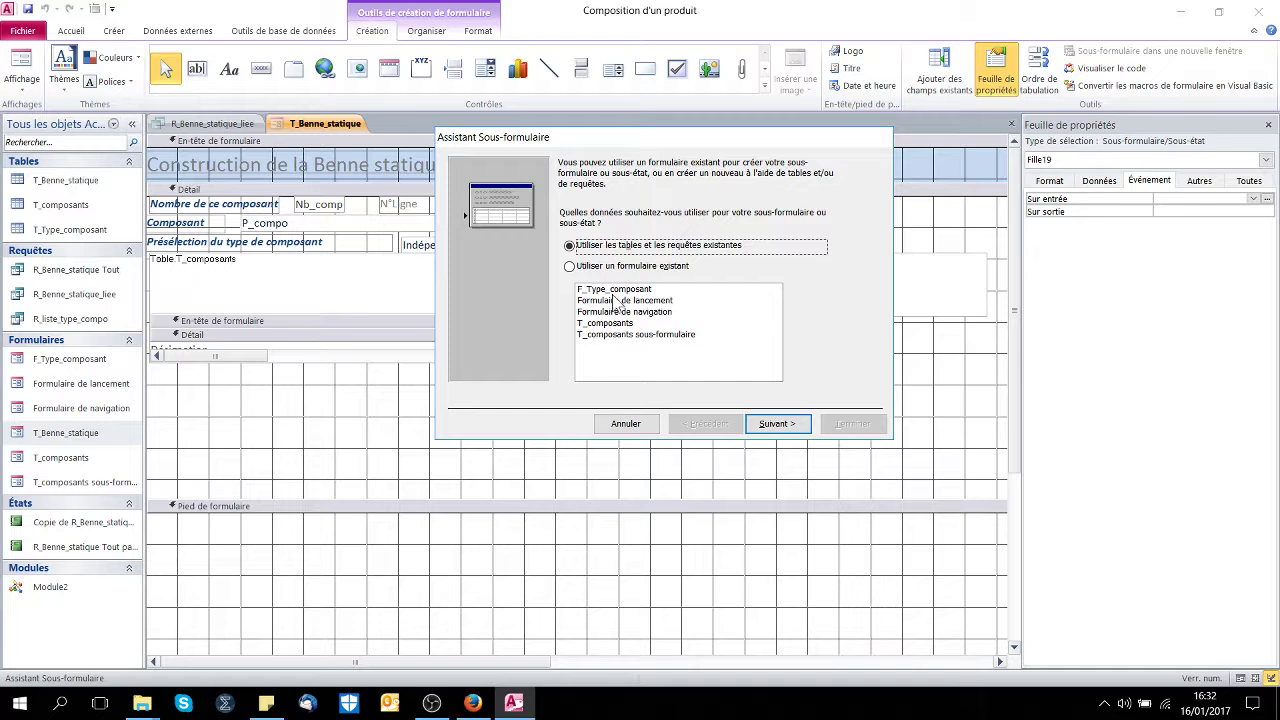
left_click(604, 325)
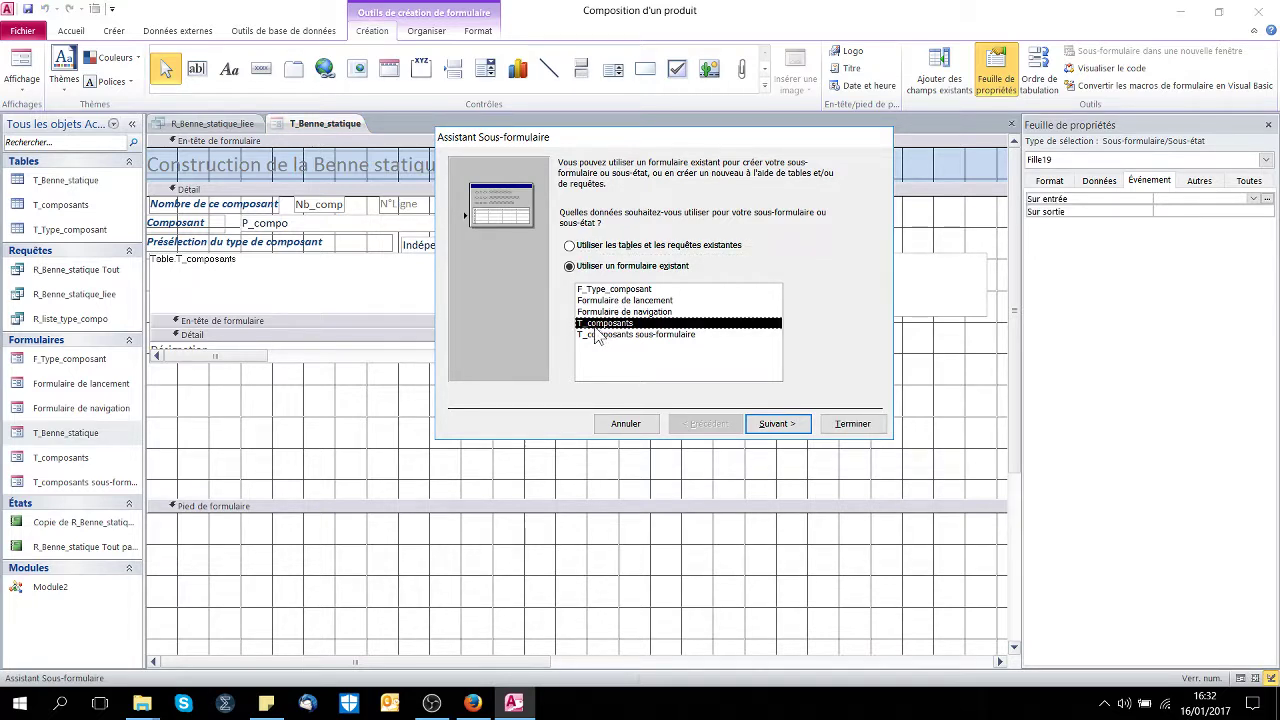
left_click(614, 246)
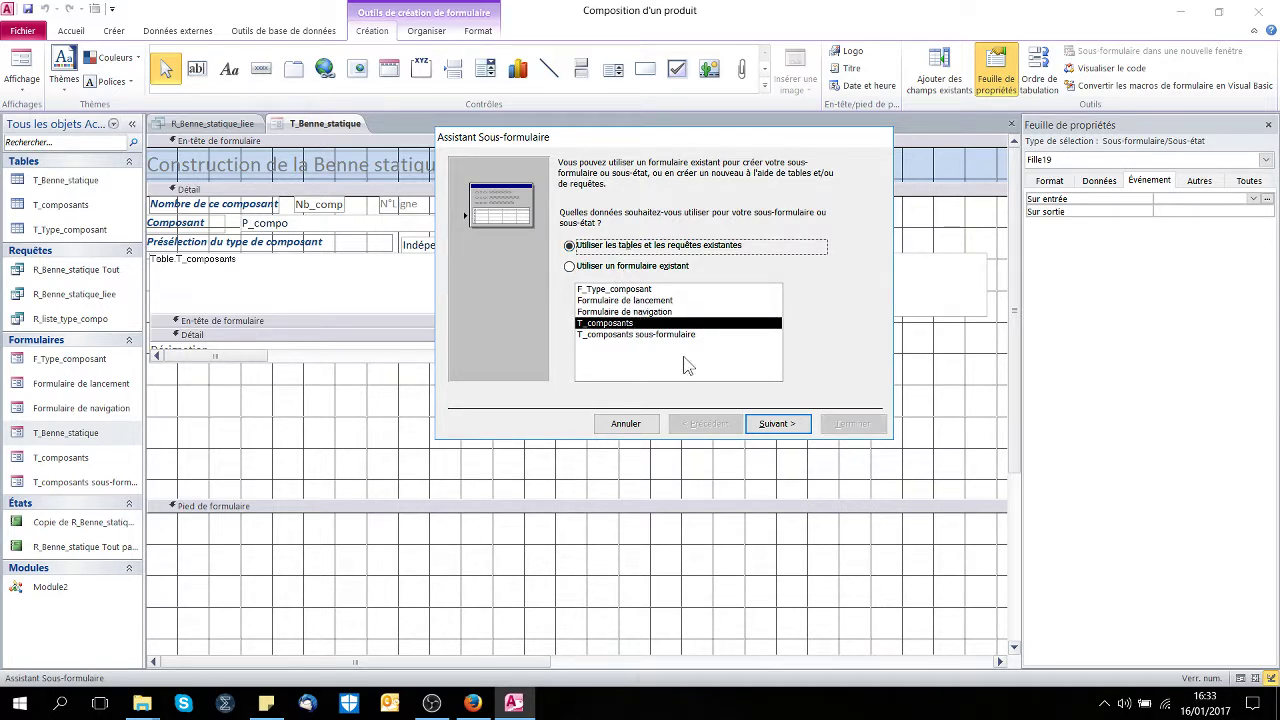
left_click(787, 425)
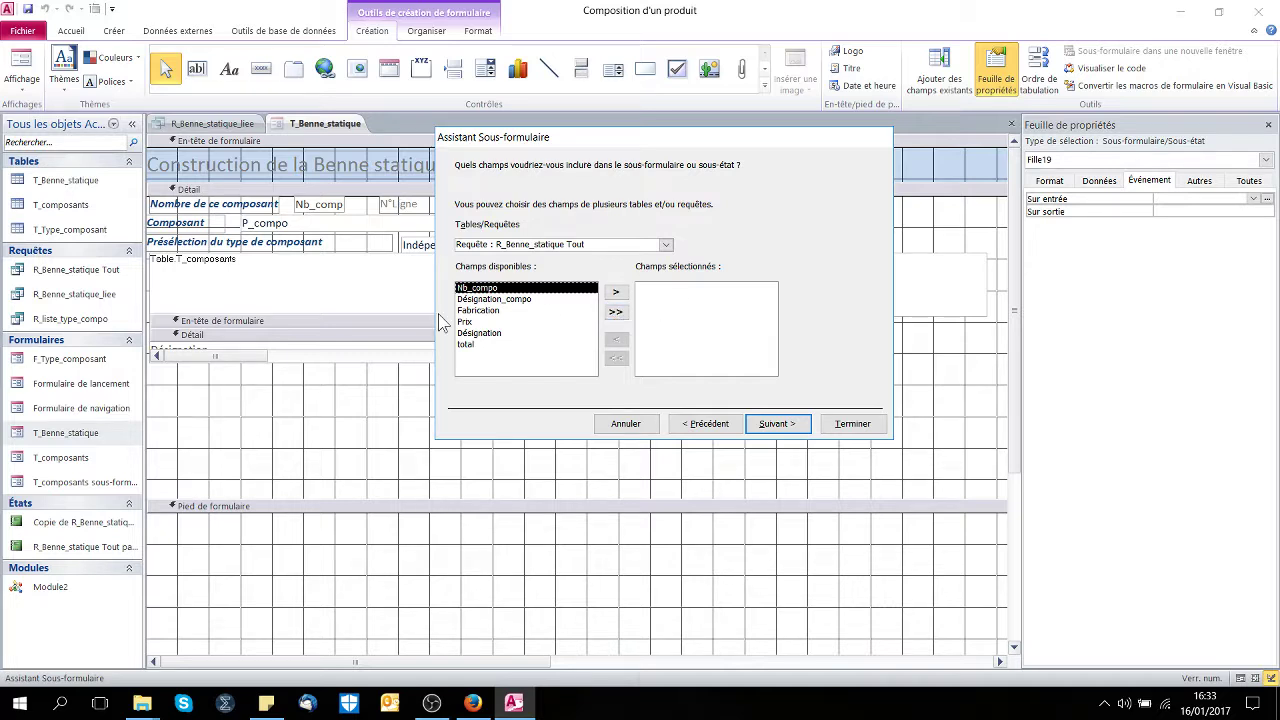
Include all fields of the query R_Benne_statique Tout in the subform and accept the suggested link using Nb_compo.
left_click(616, 311)
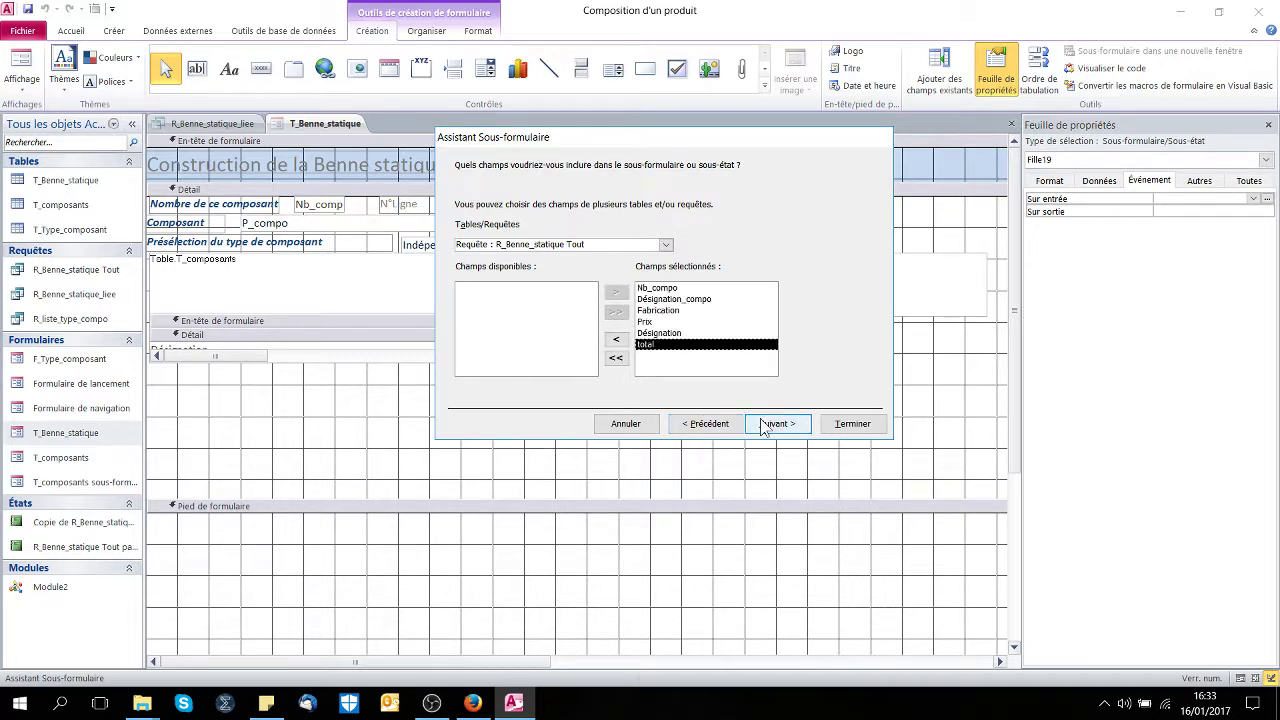
left_click(764, 425)
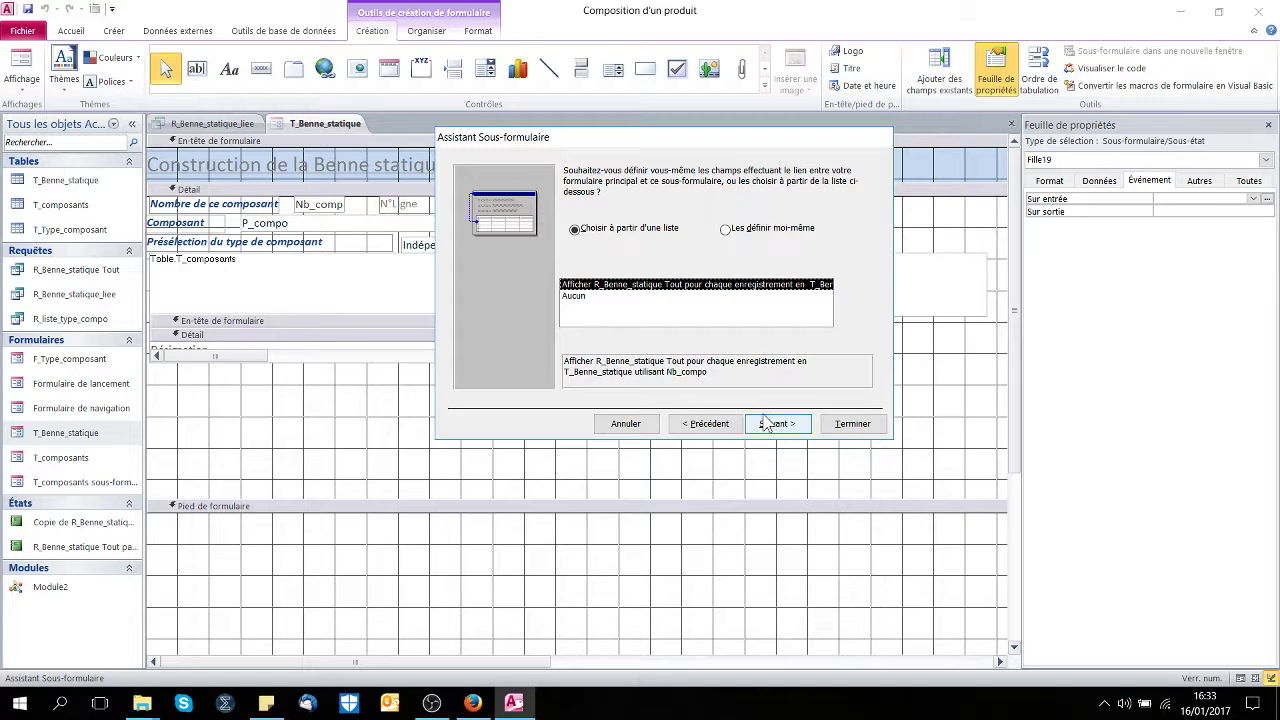
left_click(772, 426)
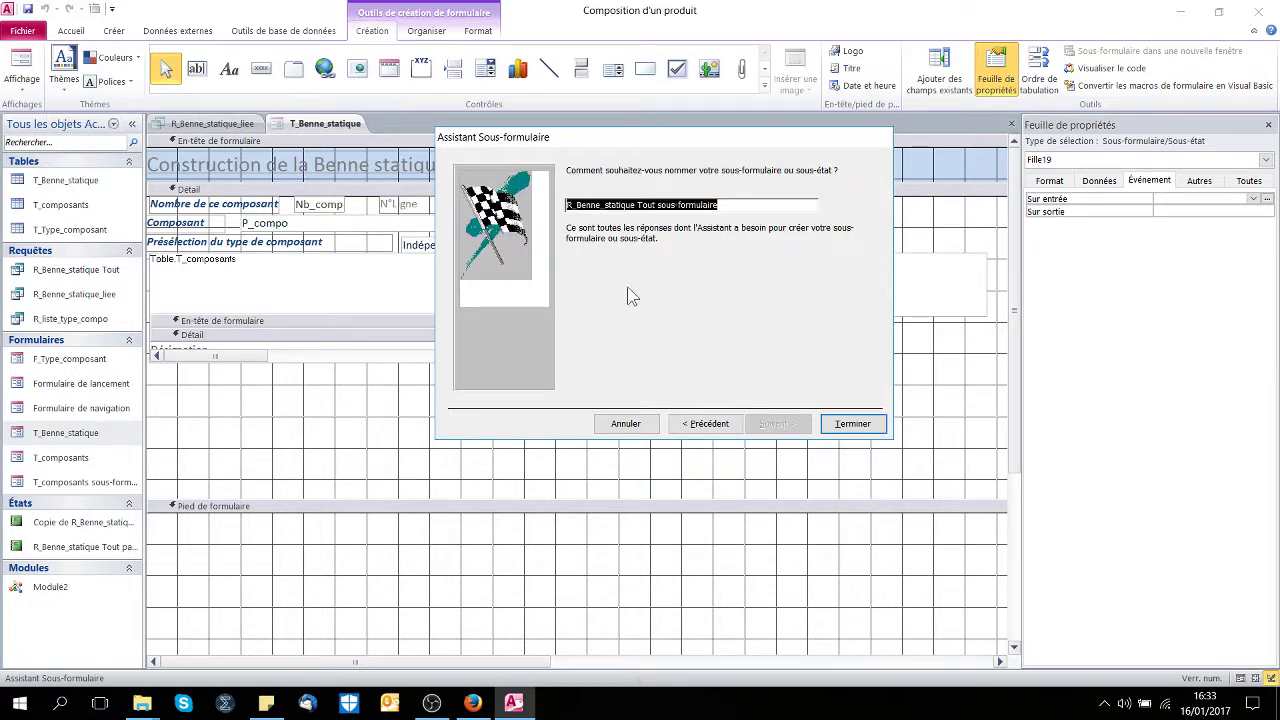
Name the subform R_Benne_statique Tout sous-formulaireSF ADTR and finish the wizard.
left_click(567, 205)
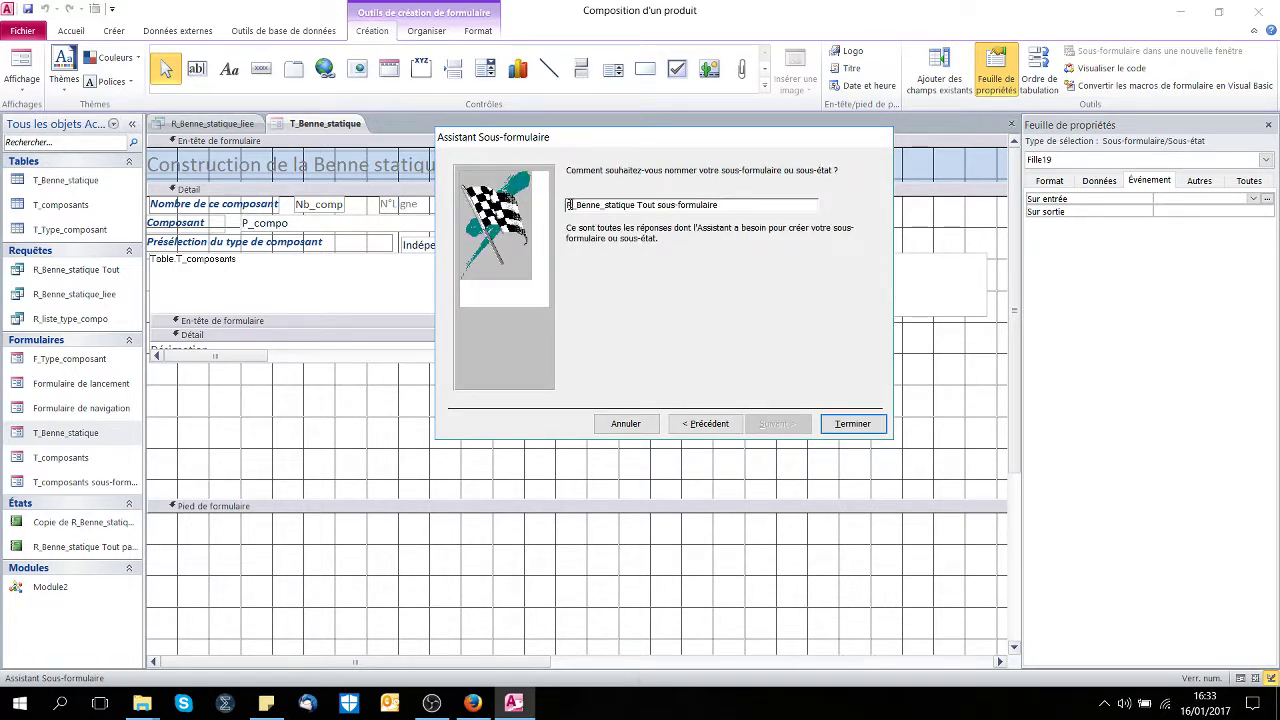
left_click(719, 205)
type("SF ADTR")
left_click(864, 421)
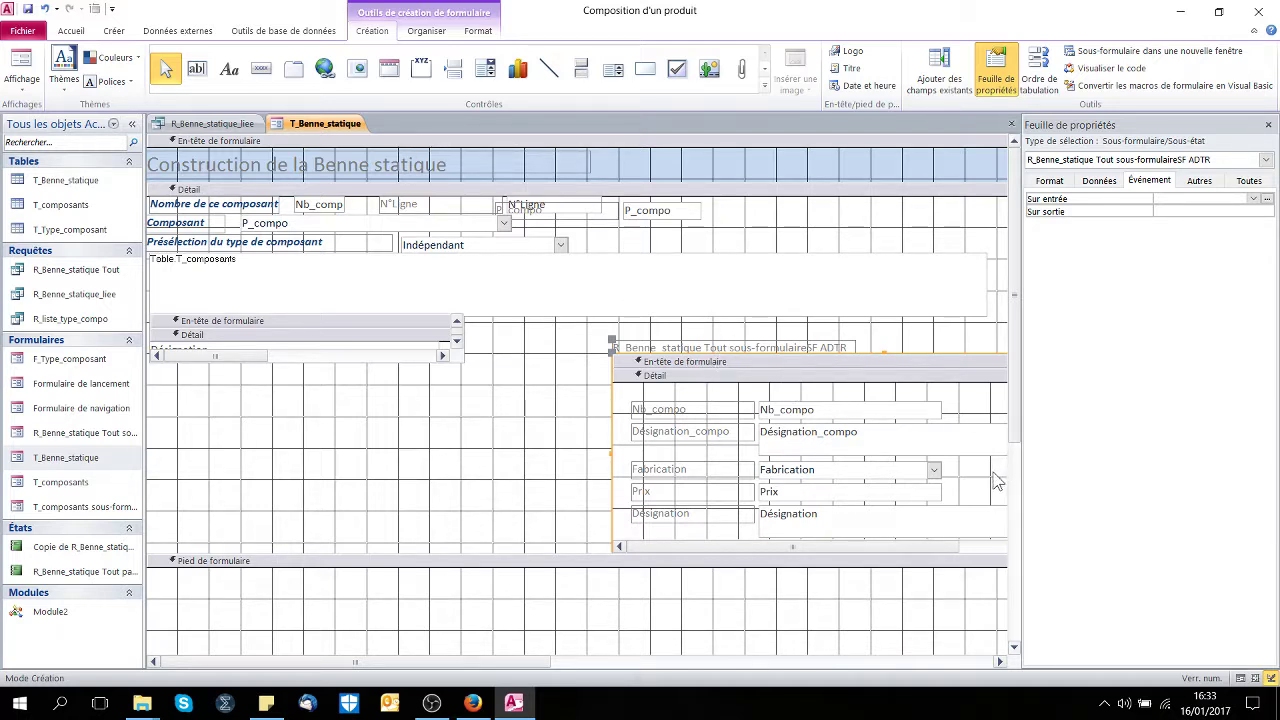
Delete the R_Benne_statique Tout subform and its label from the Détail section.
left_click(824, 348)
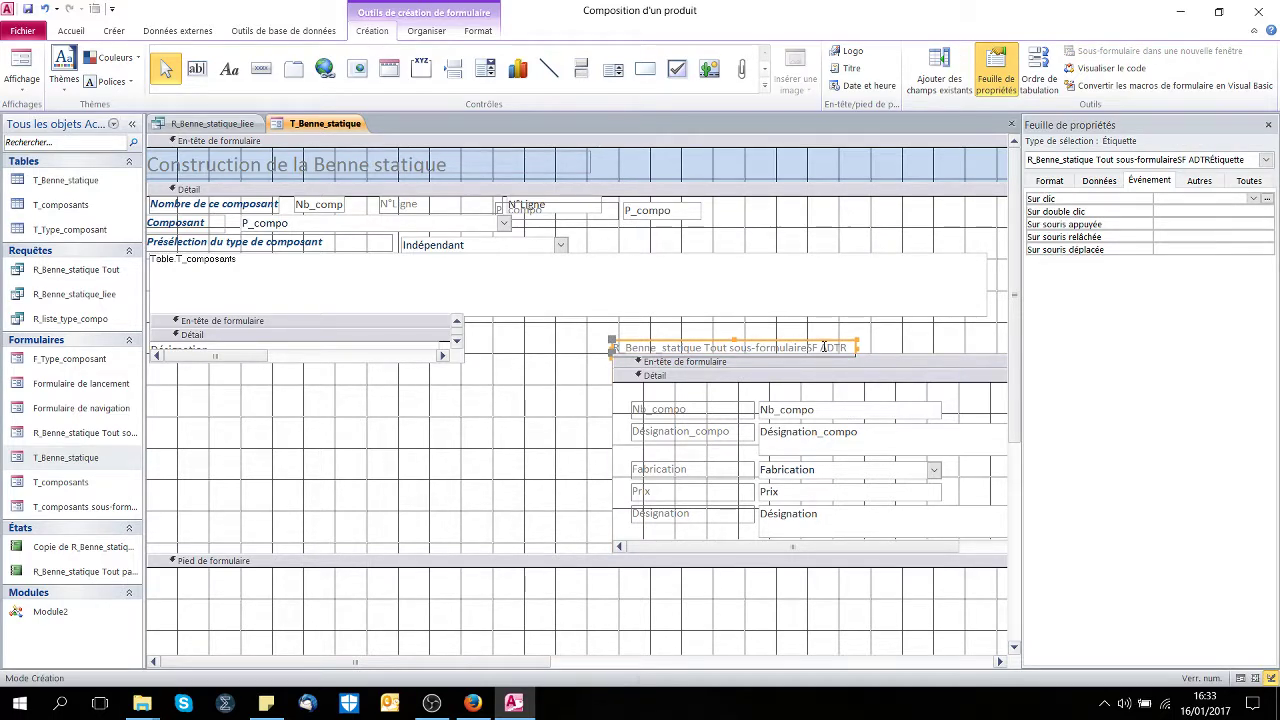
left_click(826, 352)
left_click(826, 358)
key("Delete")
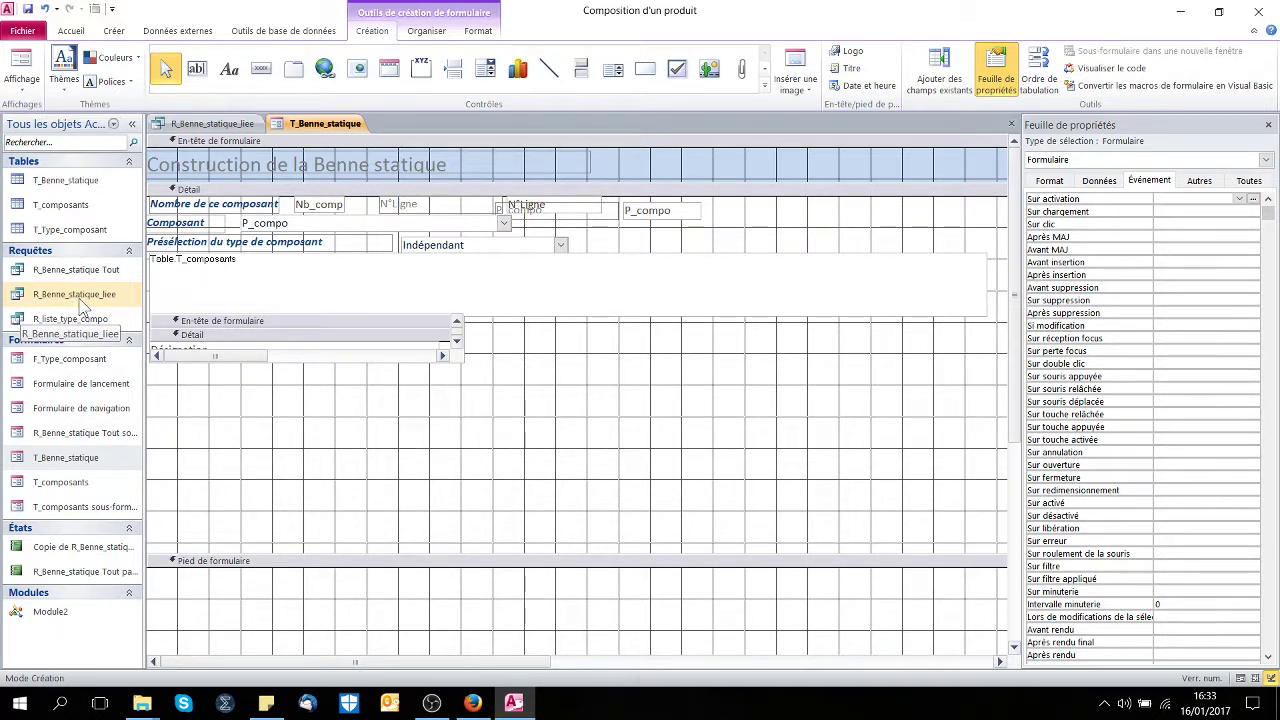
Open the query R_Benne_statique_liee in design view and widen the second Désignation column until its full criterion shows.
left_click(244, 124)
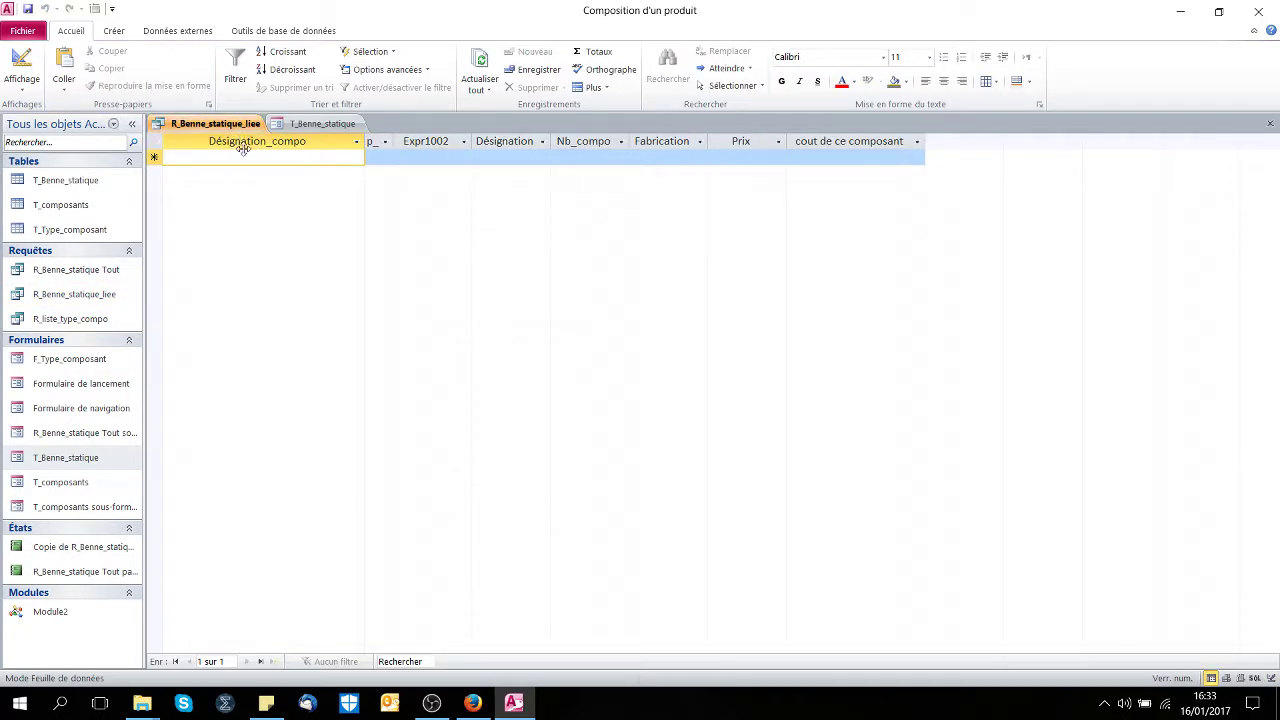
right_click(240, 142)
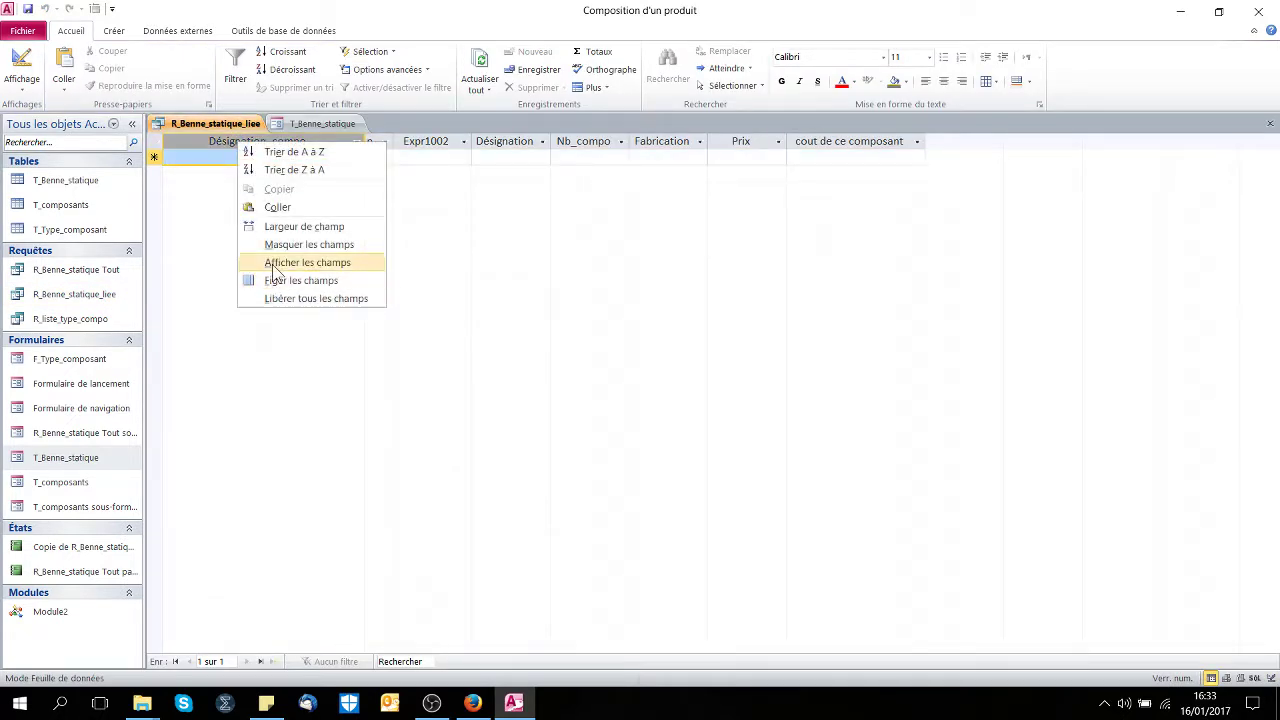
right_click(210, 127)
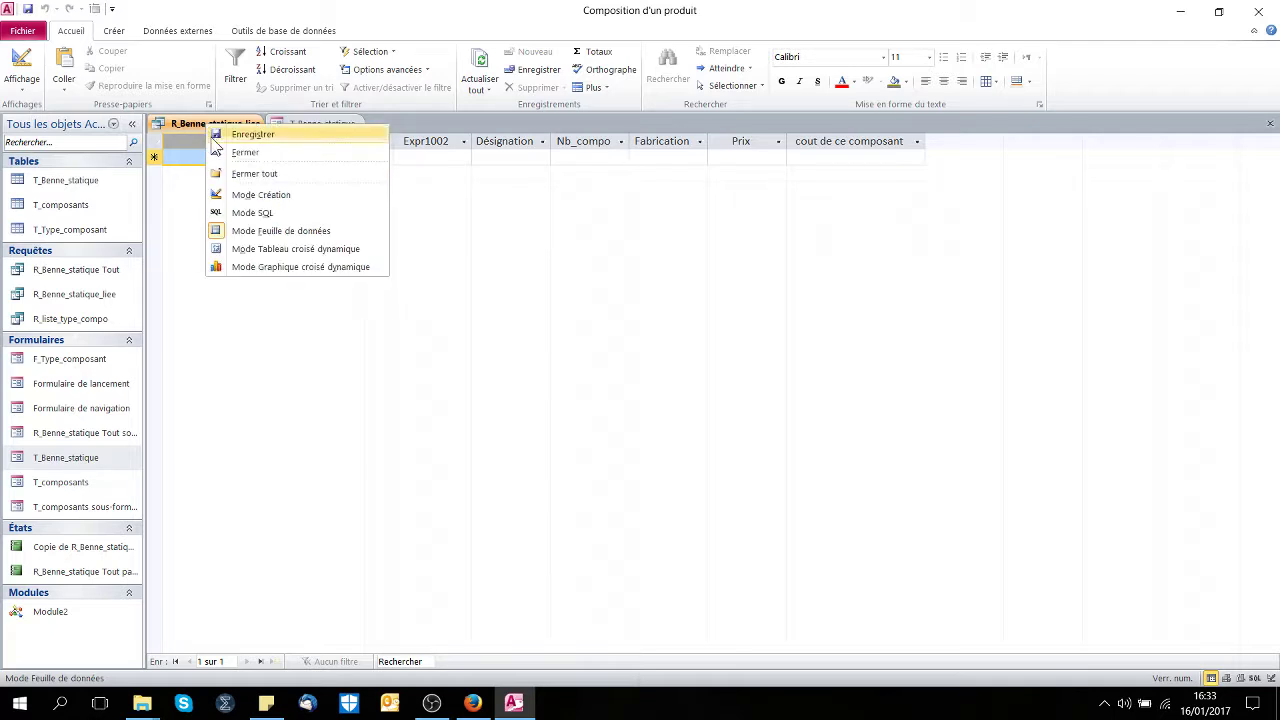
left_click(245, 195)
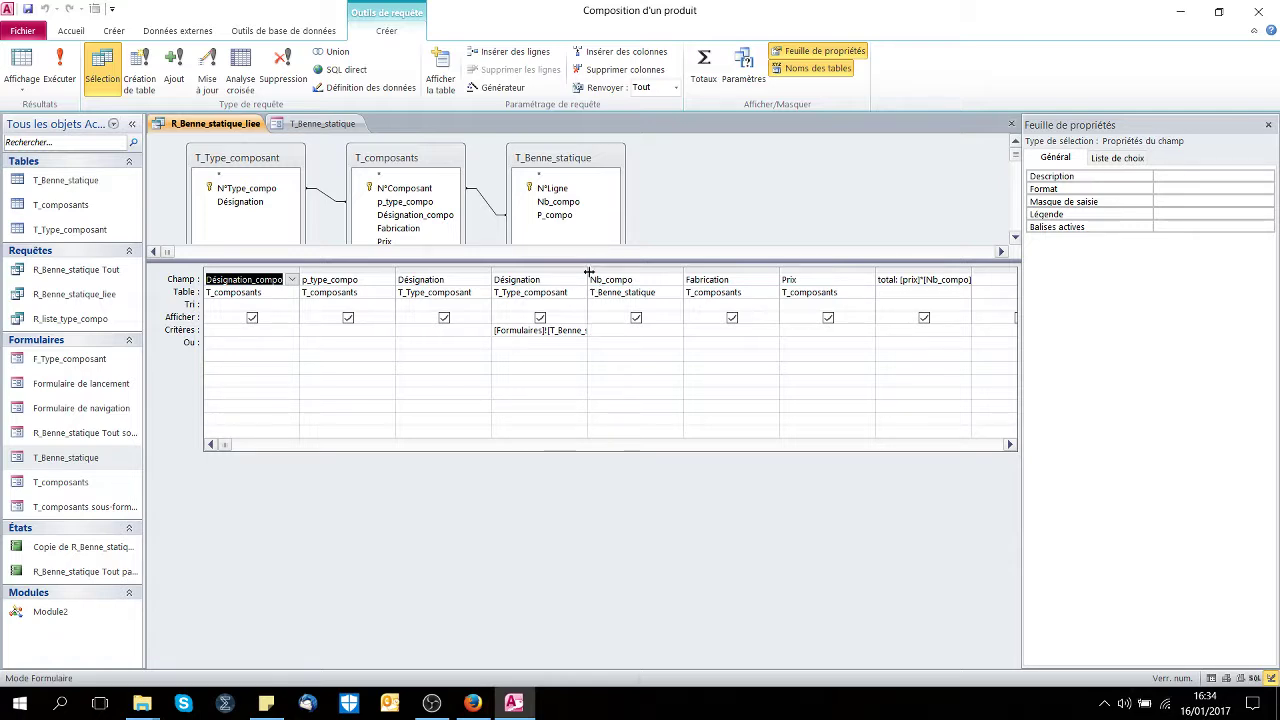
left_click_drag(589, 272, 666, 272)
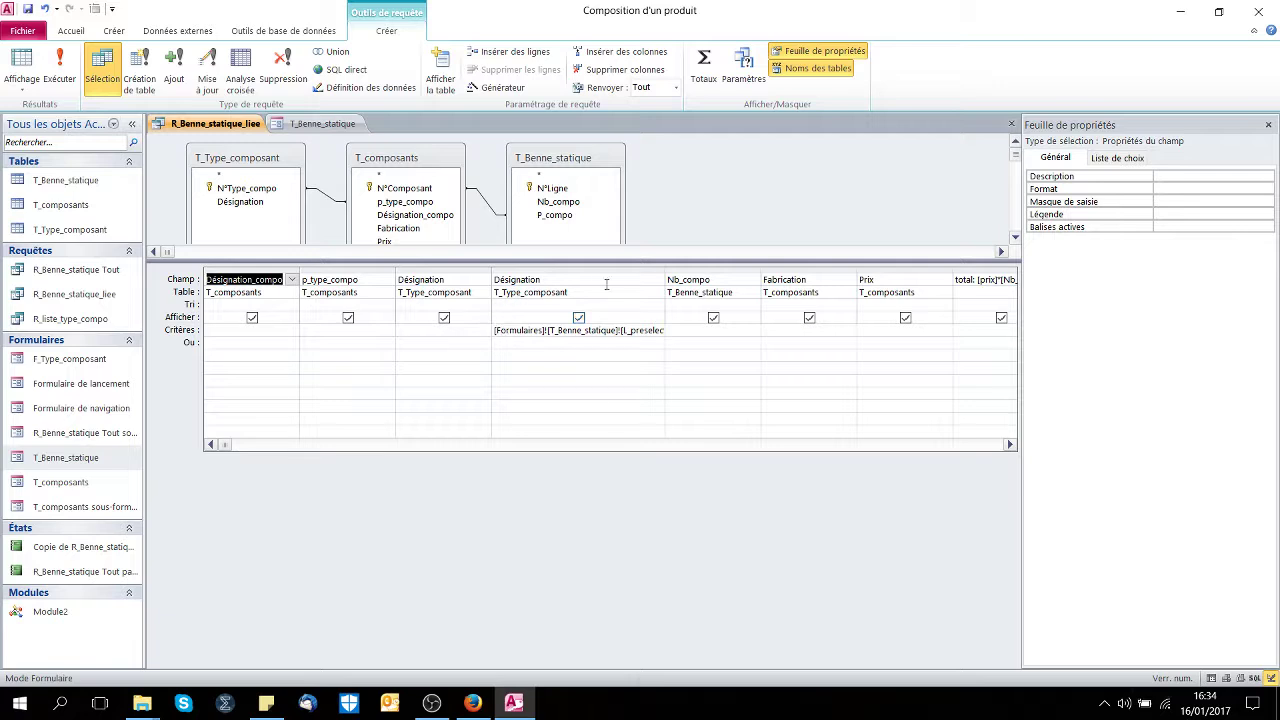
left_click_drag(666, 272, 777, 285)
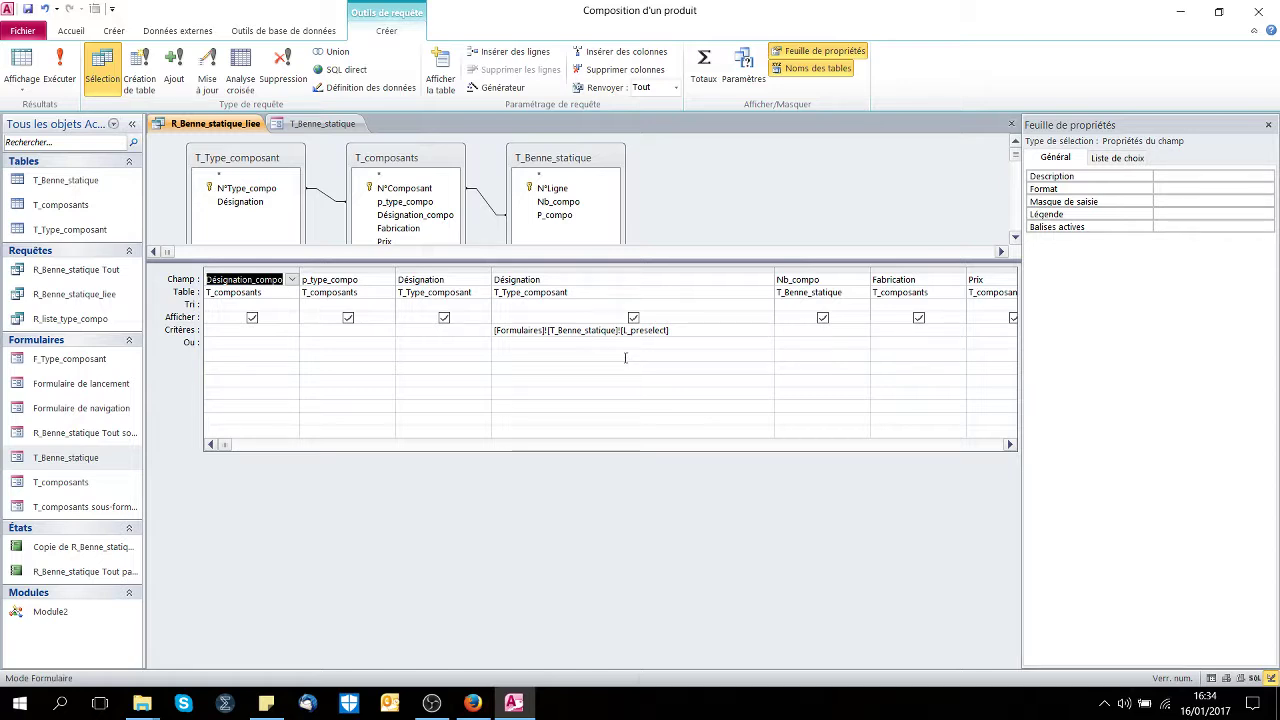
Review the data and event properties of the L_preselect combo box in the T_Benne_statique form and open its Sur clic event procedure.
left_click(332, 123)
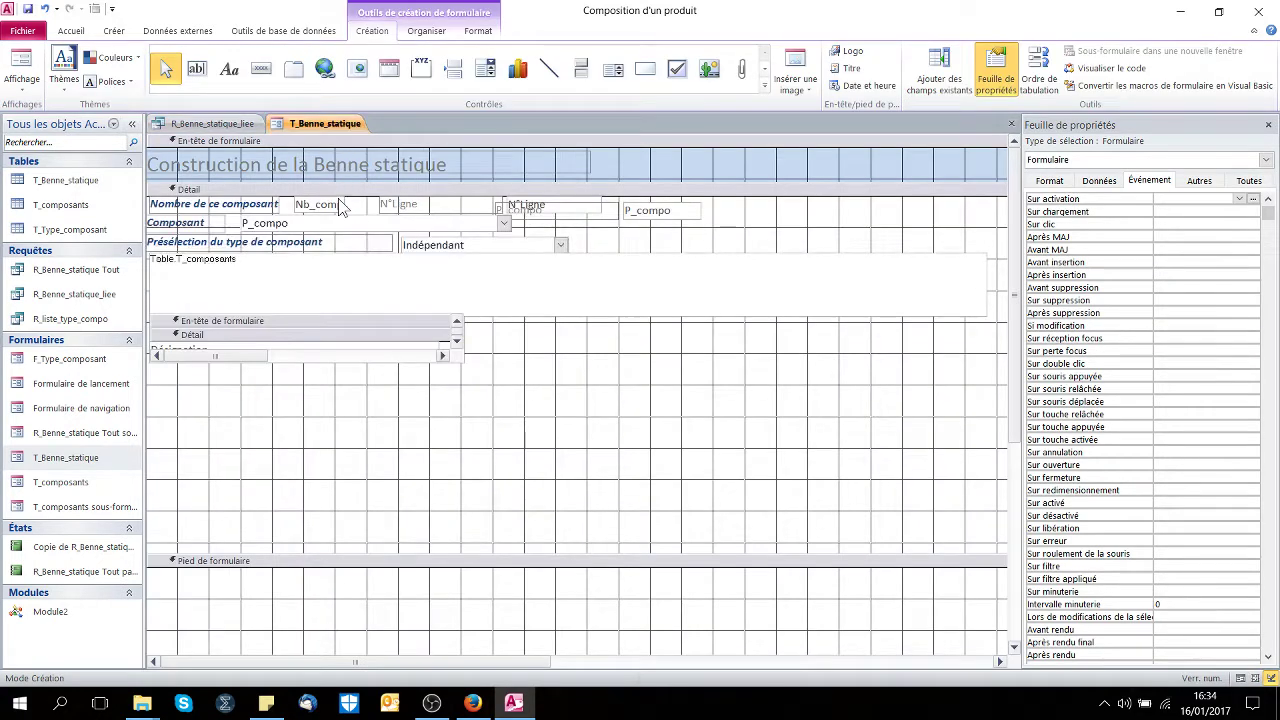
left_click(461, 245)
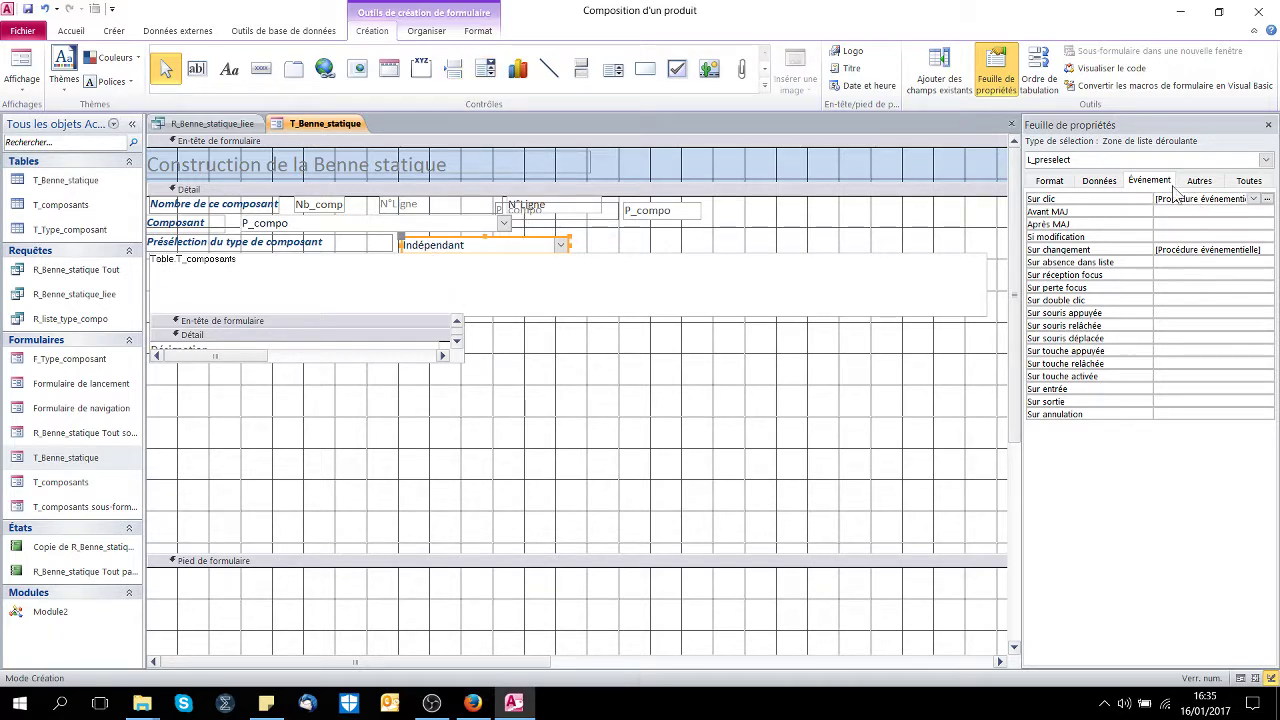
left_click(1110, 184)
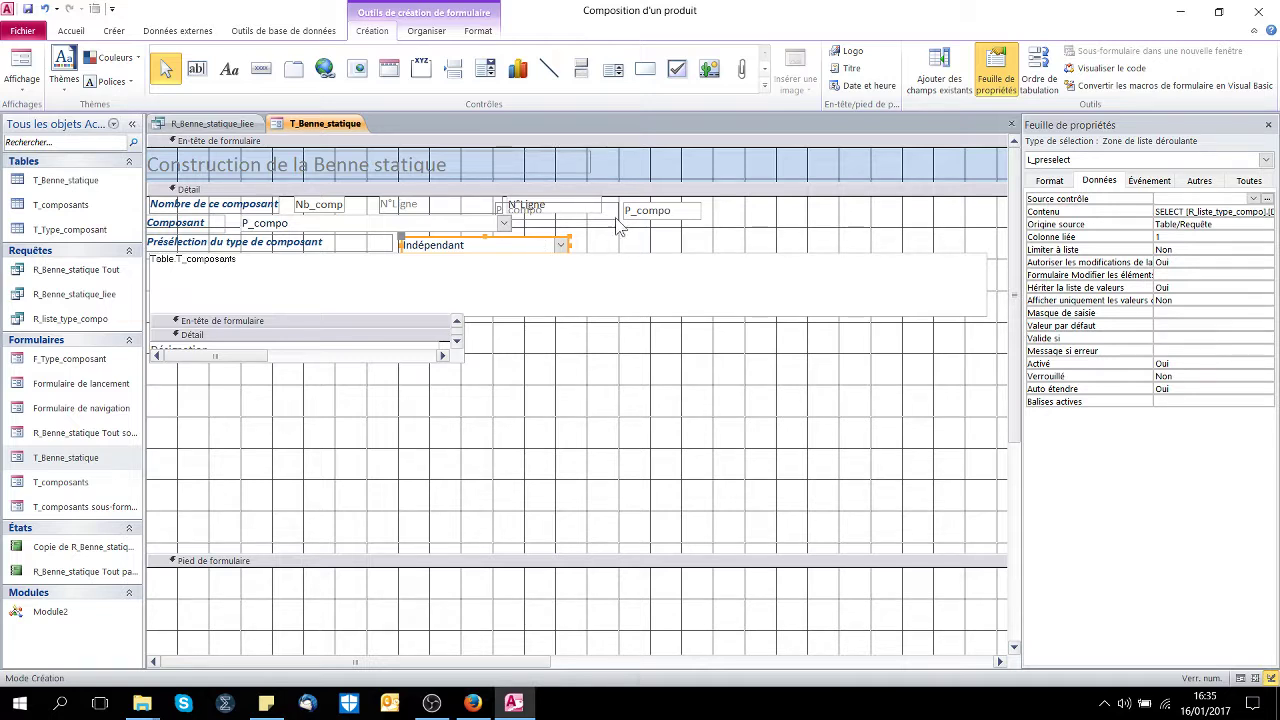
left_click(1149, 182)
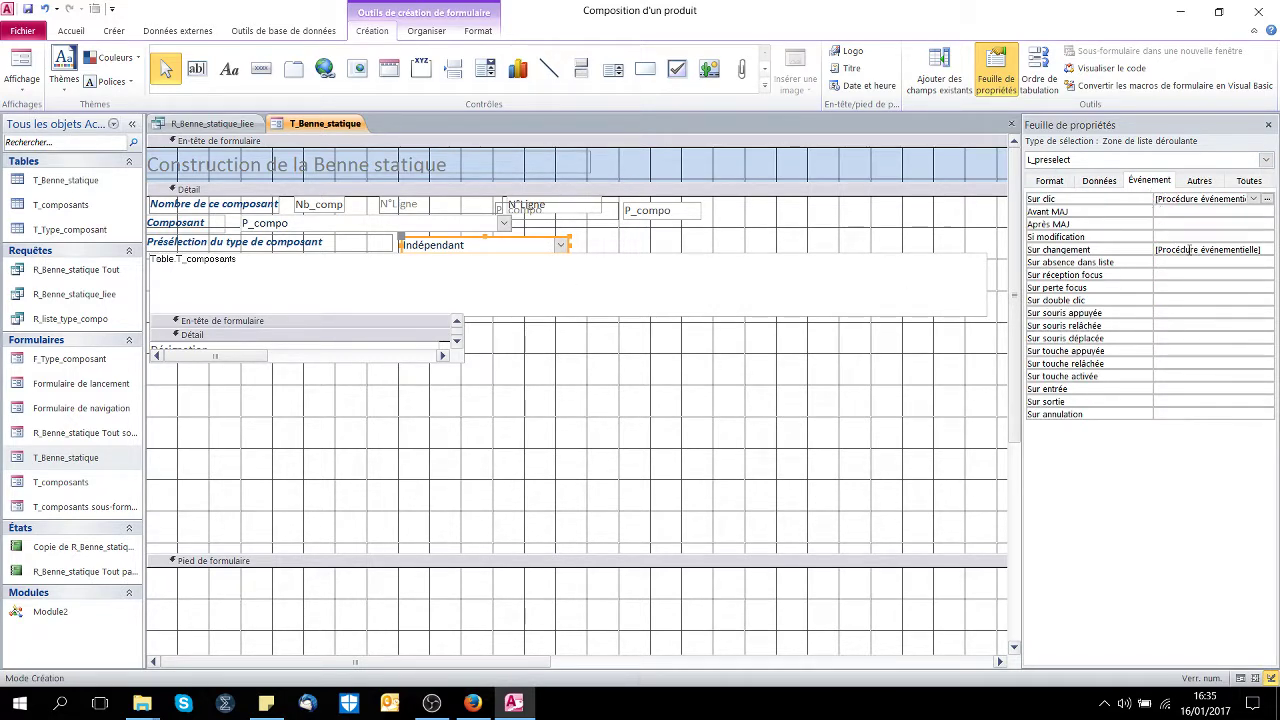
left_click(1253, 199)
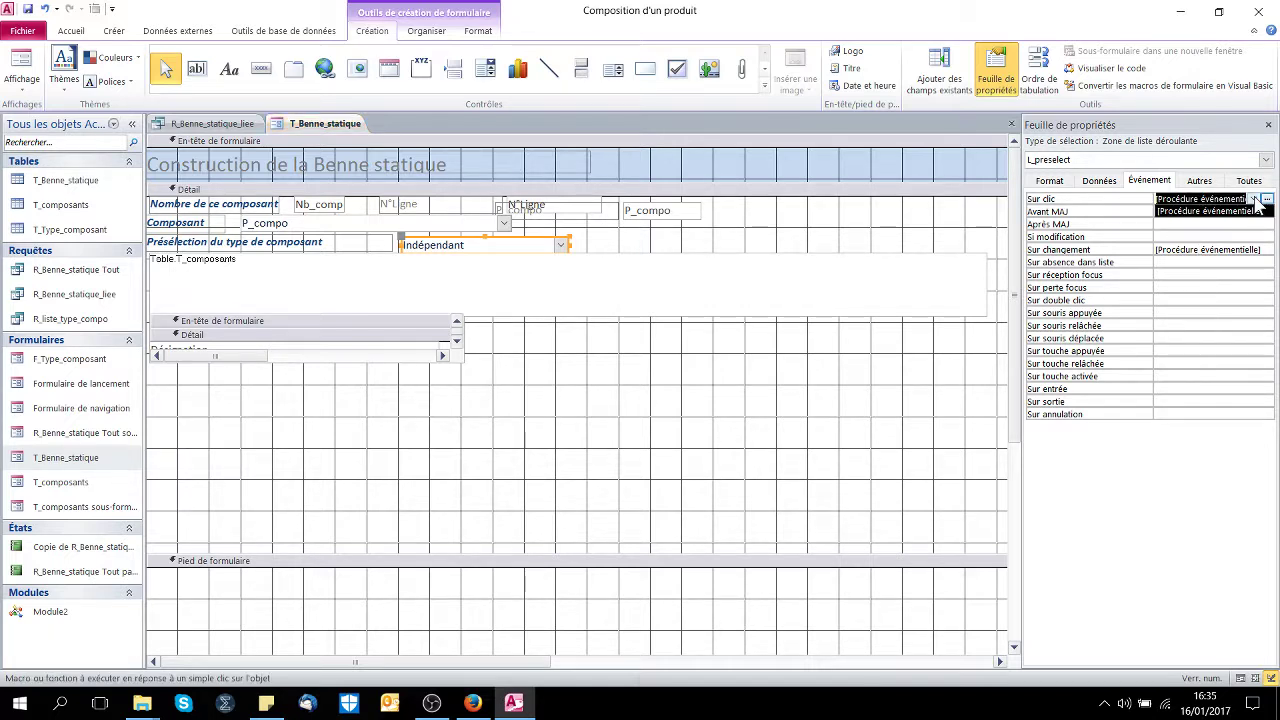
left_click(1203, 212)
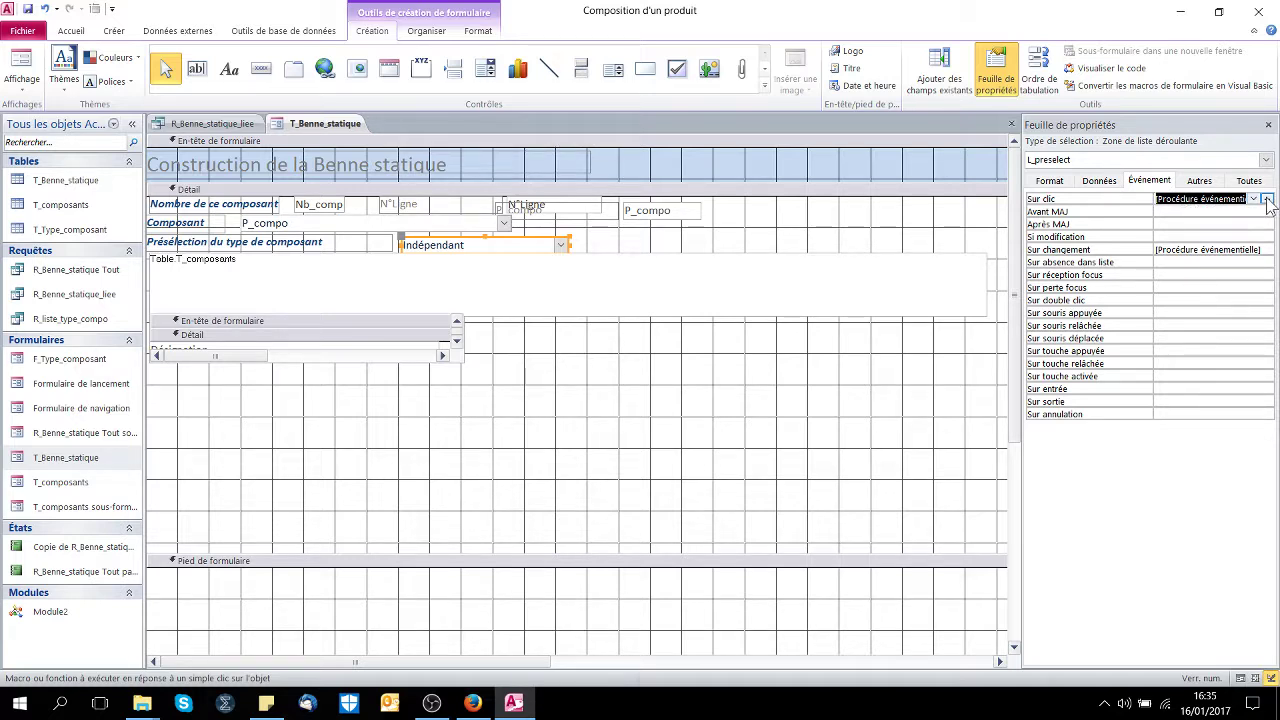
left_click(1267, 201)
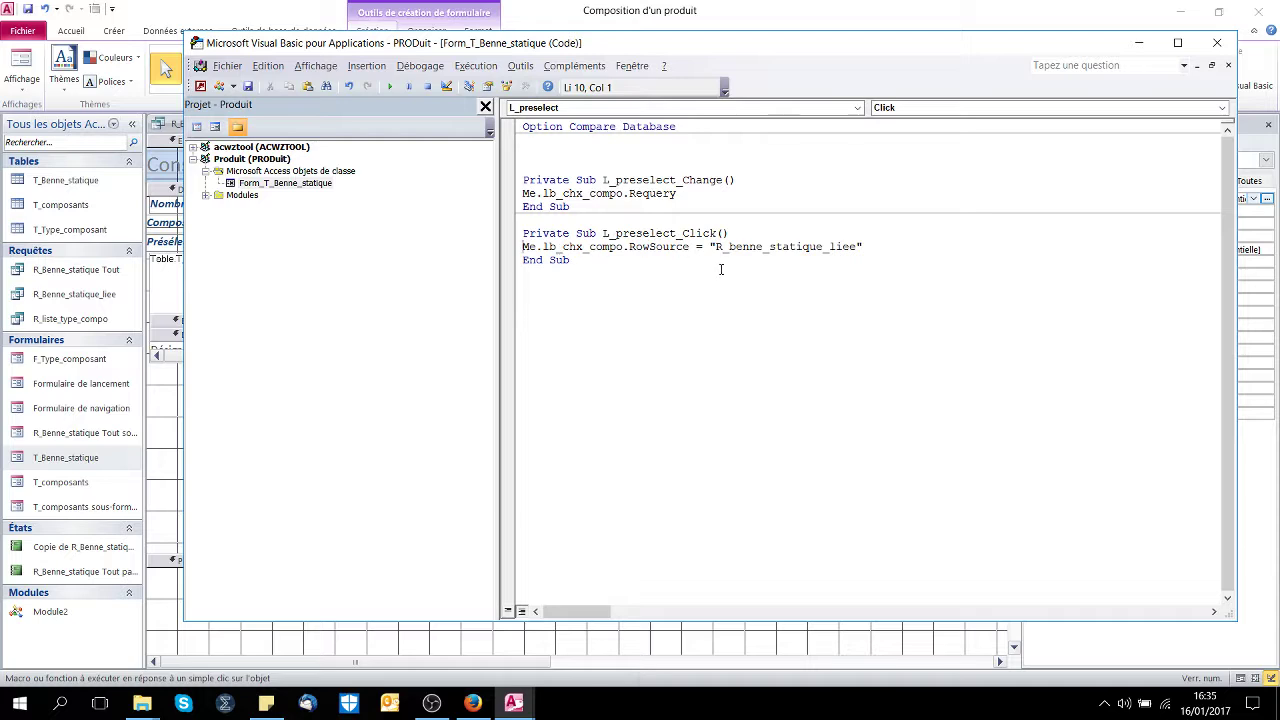
left_click(907, 255)
key("Return")
type("me")
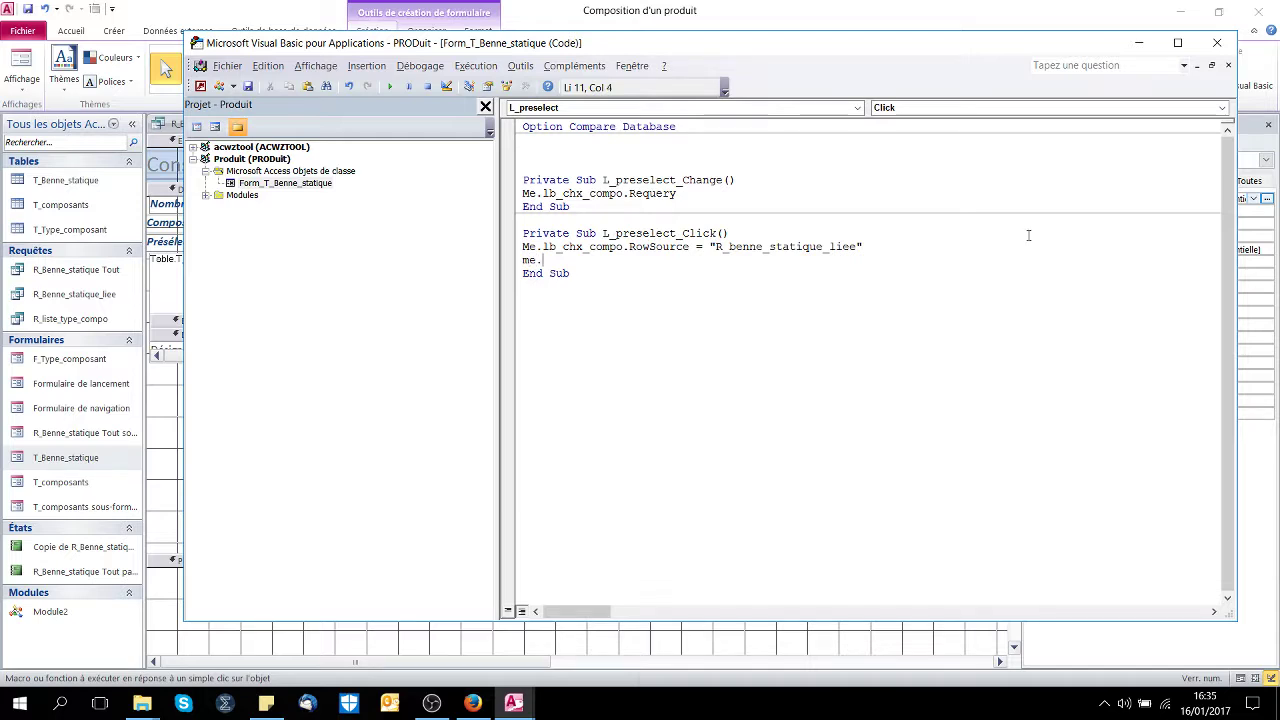
type(".")
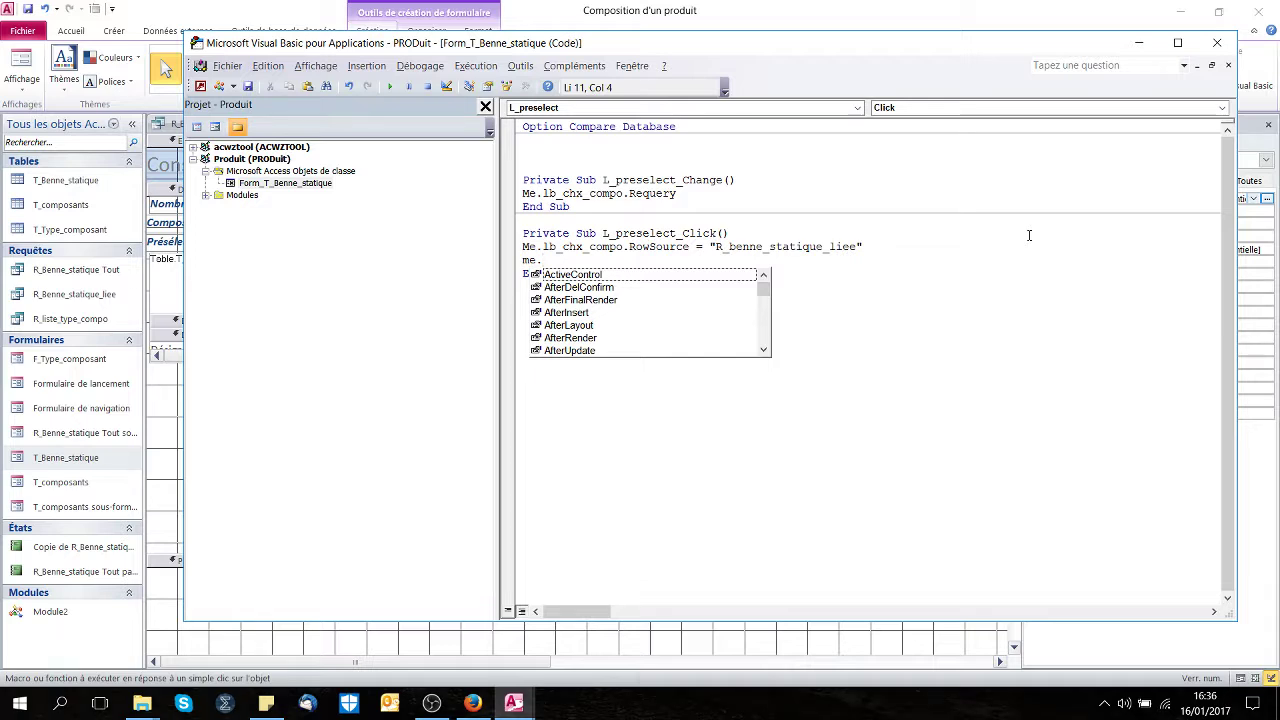
type("l")
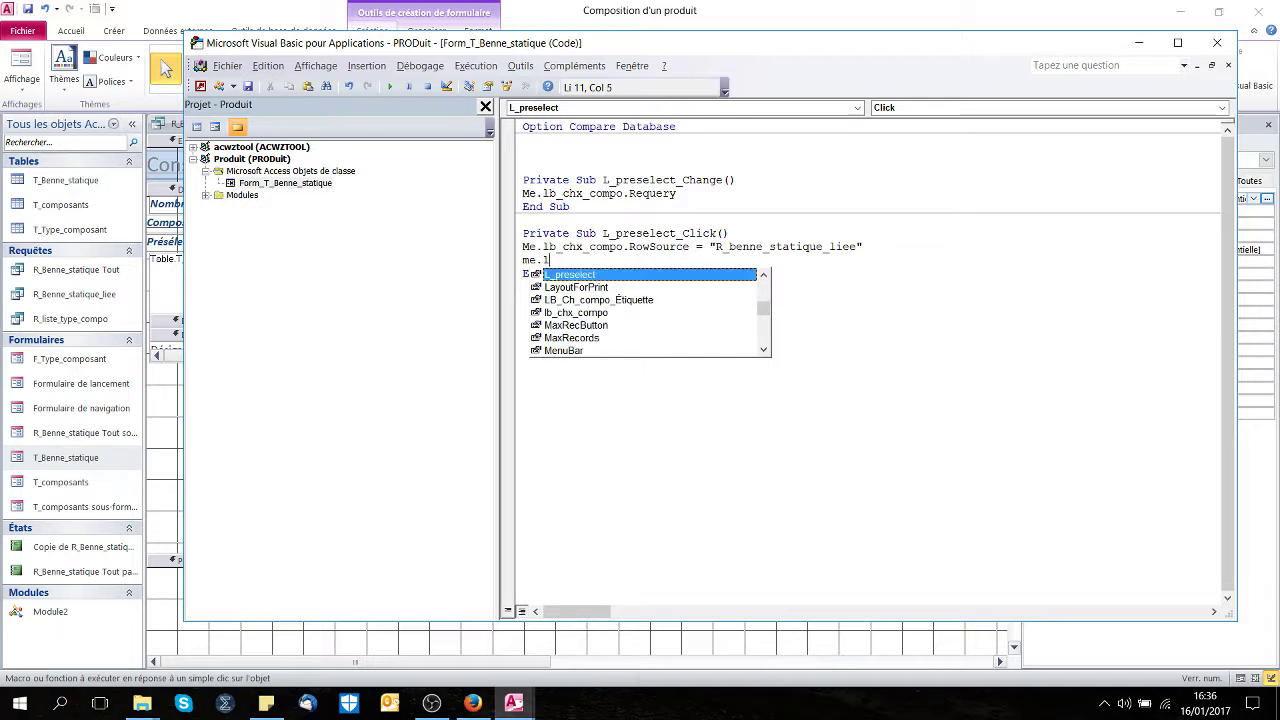
type("b")
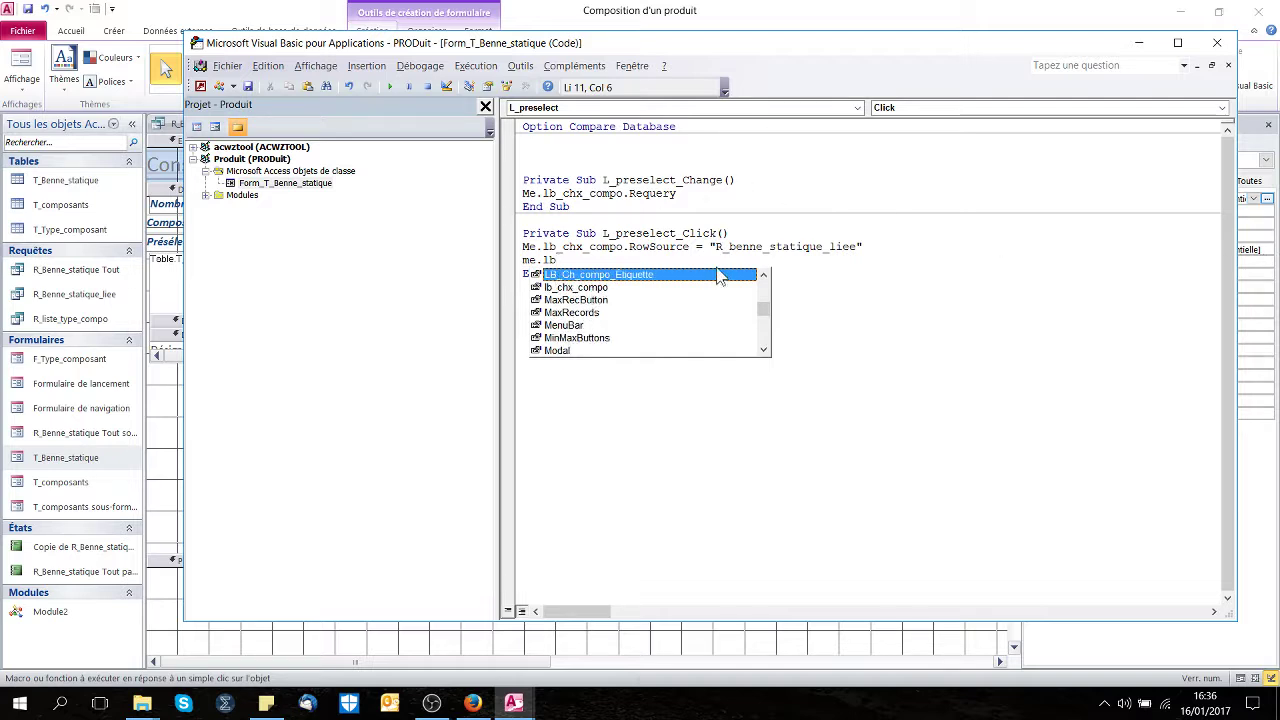
left_click_drag(557, 260, 482, 263)
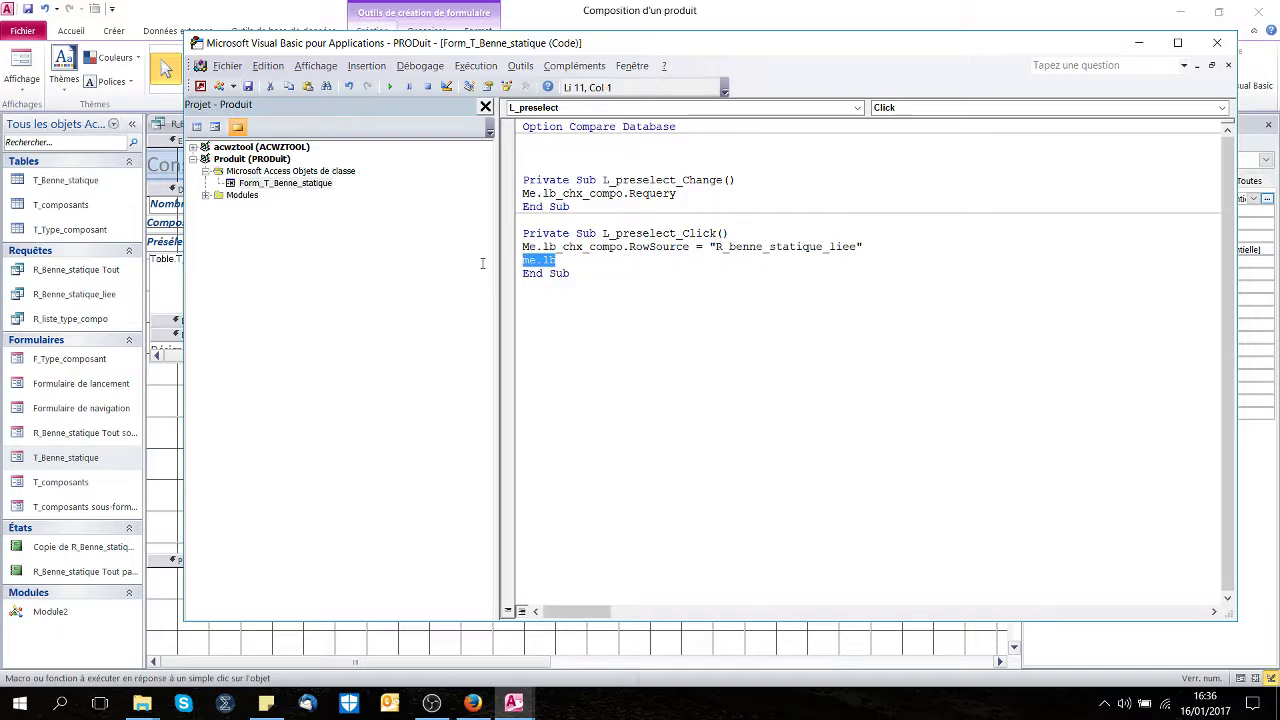
key("Delete")
Examine the L_preselect Change and Click procedures alongside the form, and close the code editor.
left_click_drag(577, 57, 1006, 91)
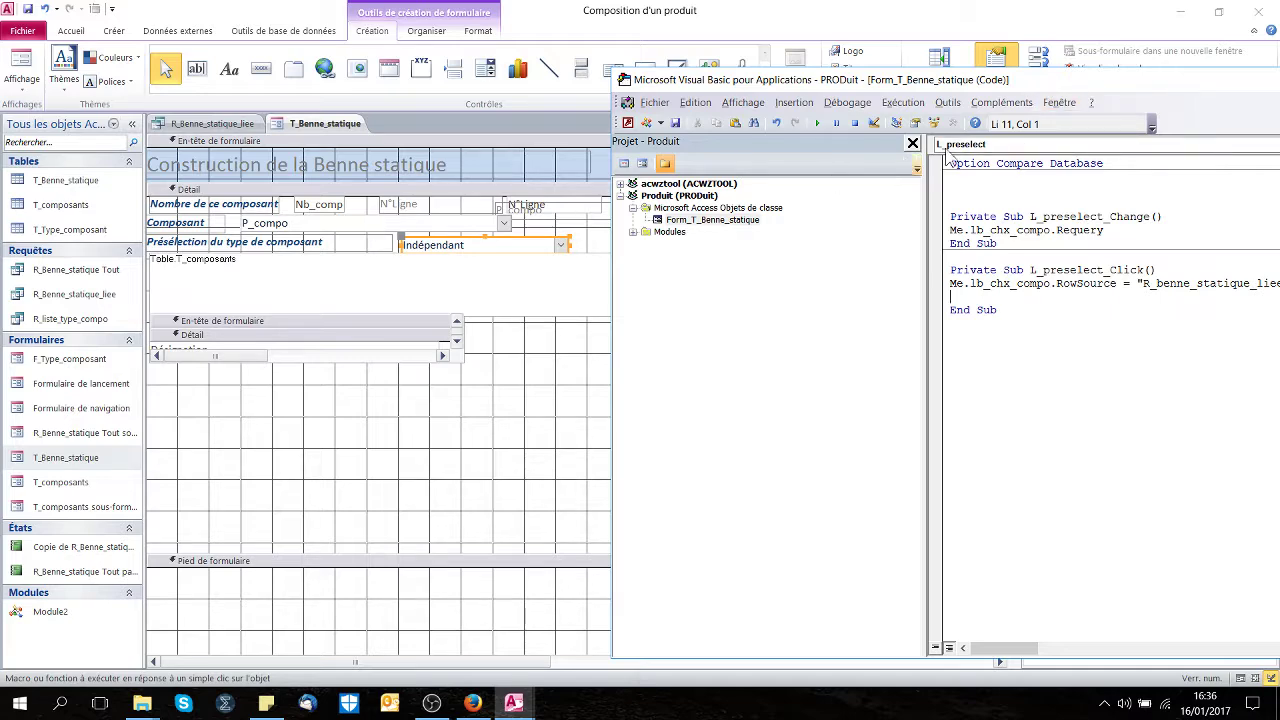
left_click_drag(1086, 80, 992, 83)
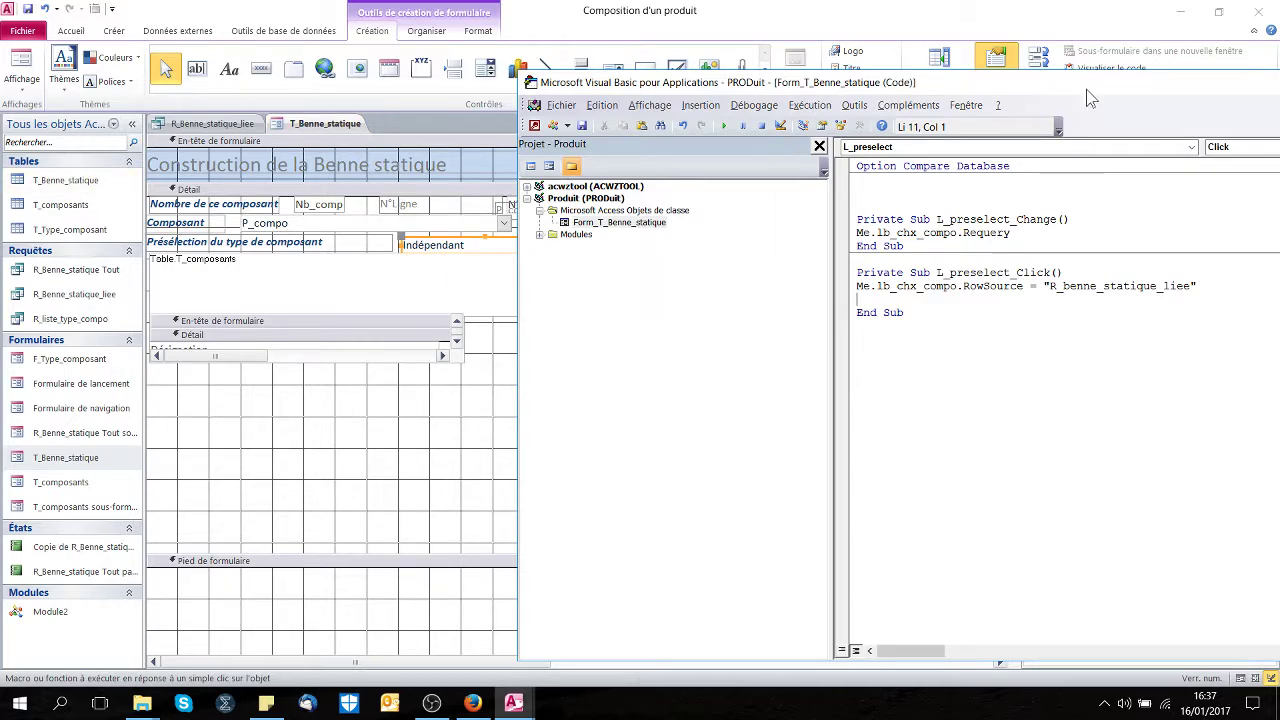
left_click_drag(1086, 86, 686, 160)
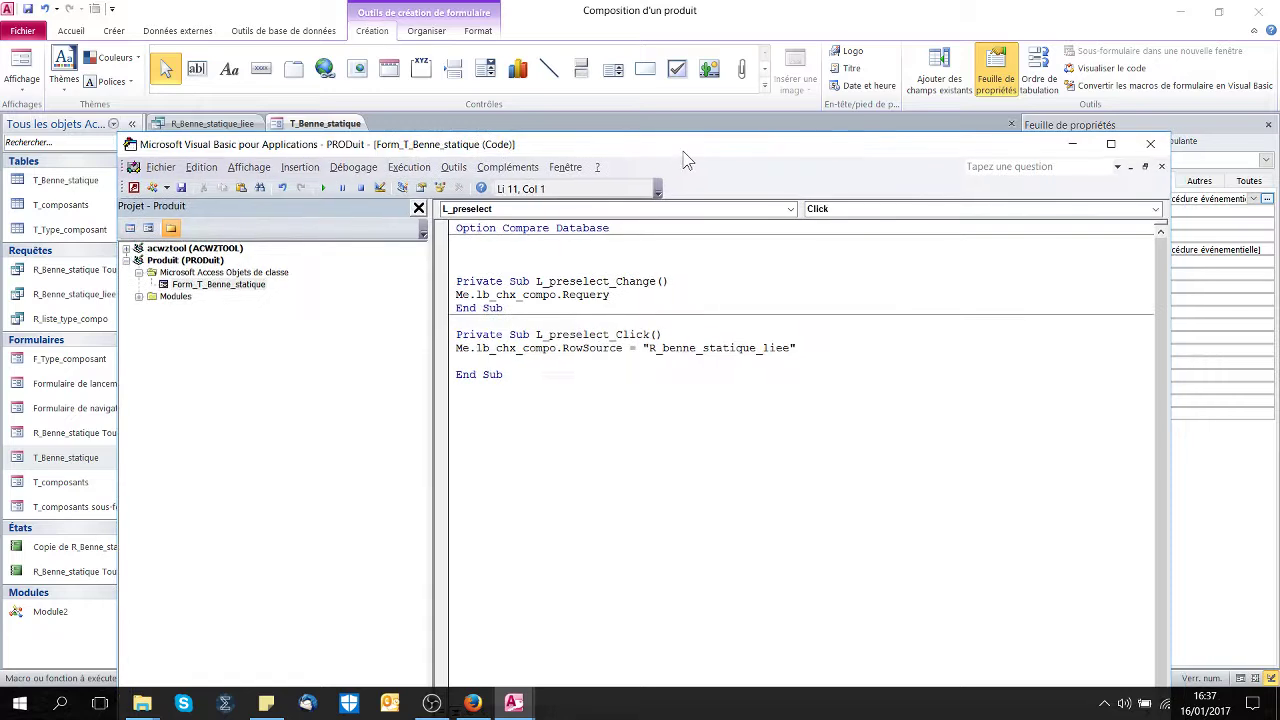
left_click(1150, 144)
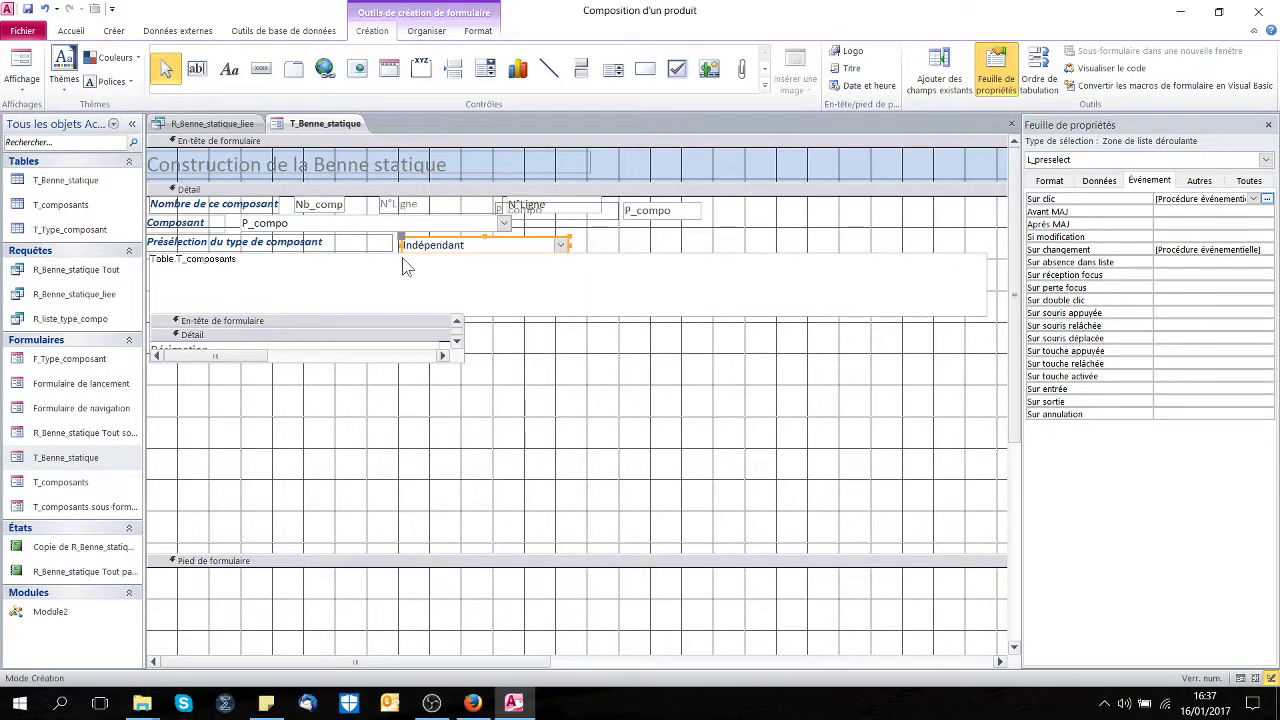
Examine the format and data properties of the lb_chx_compo combo box against the design of the query R_Benne_statique_liee.
left_click(341, 224)
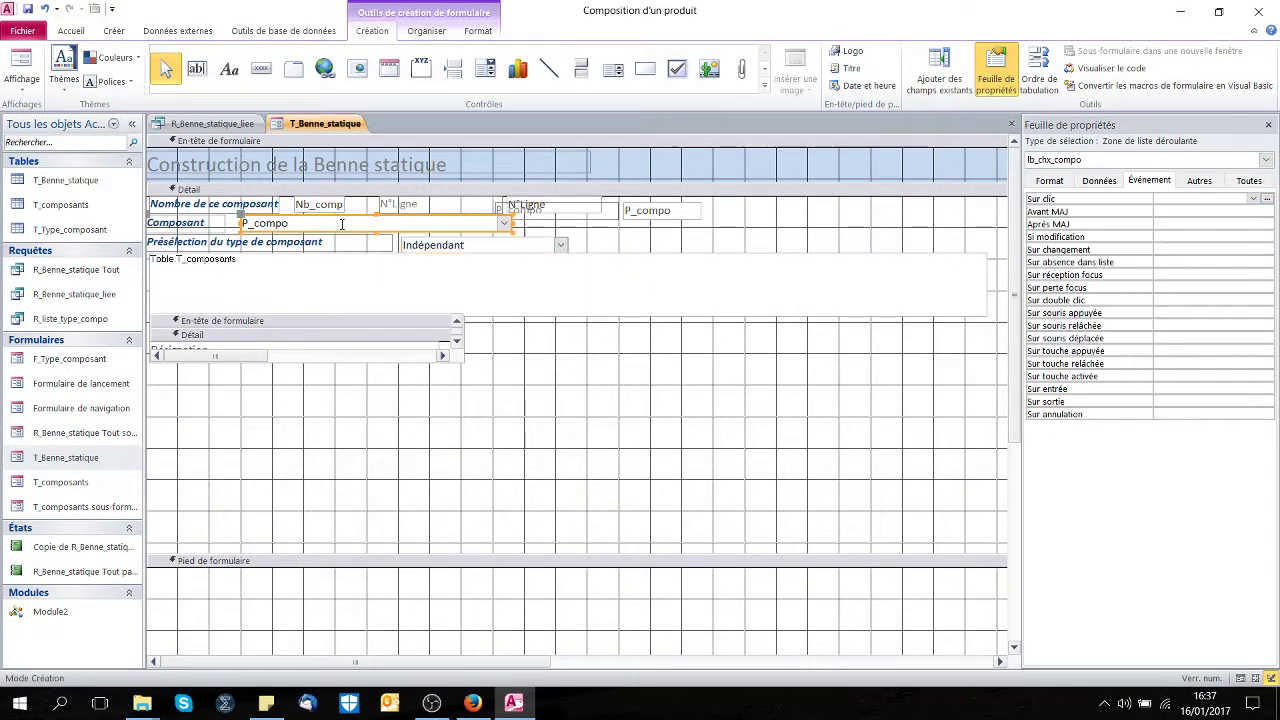
left_click(1047, 184)
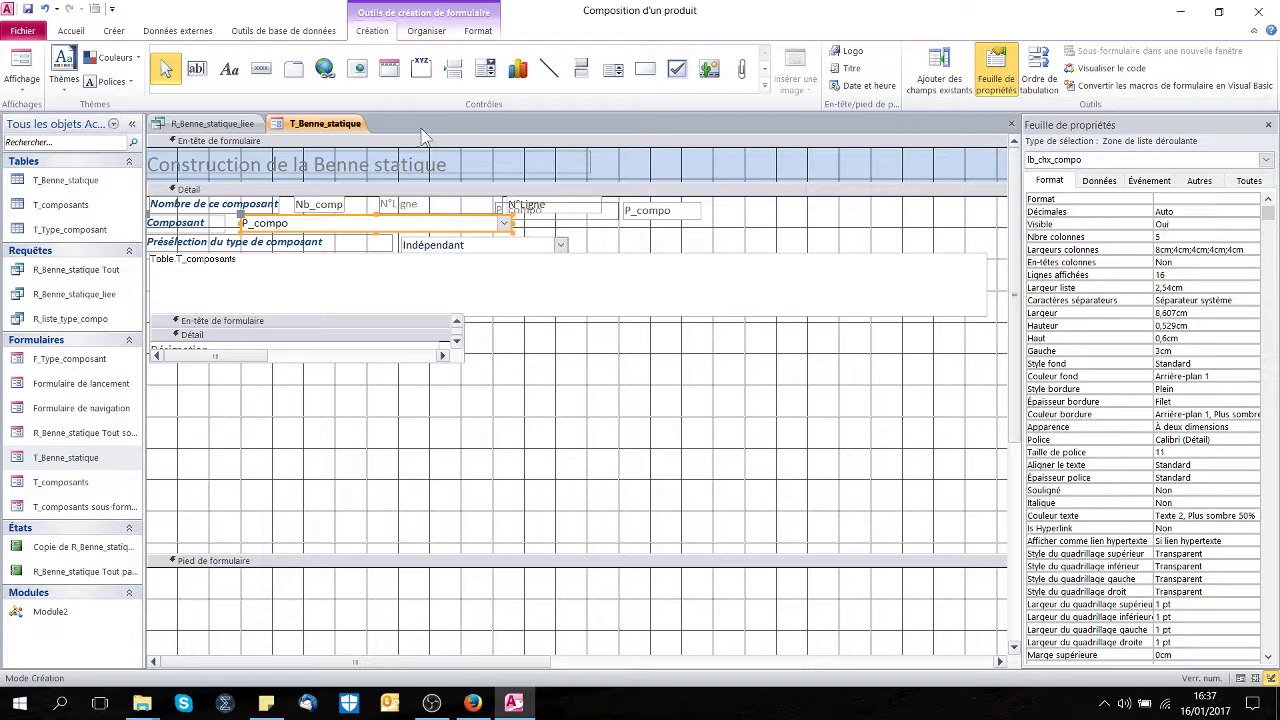
left_click(221, 129)
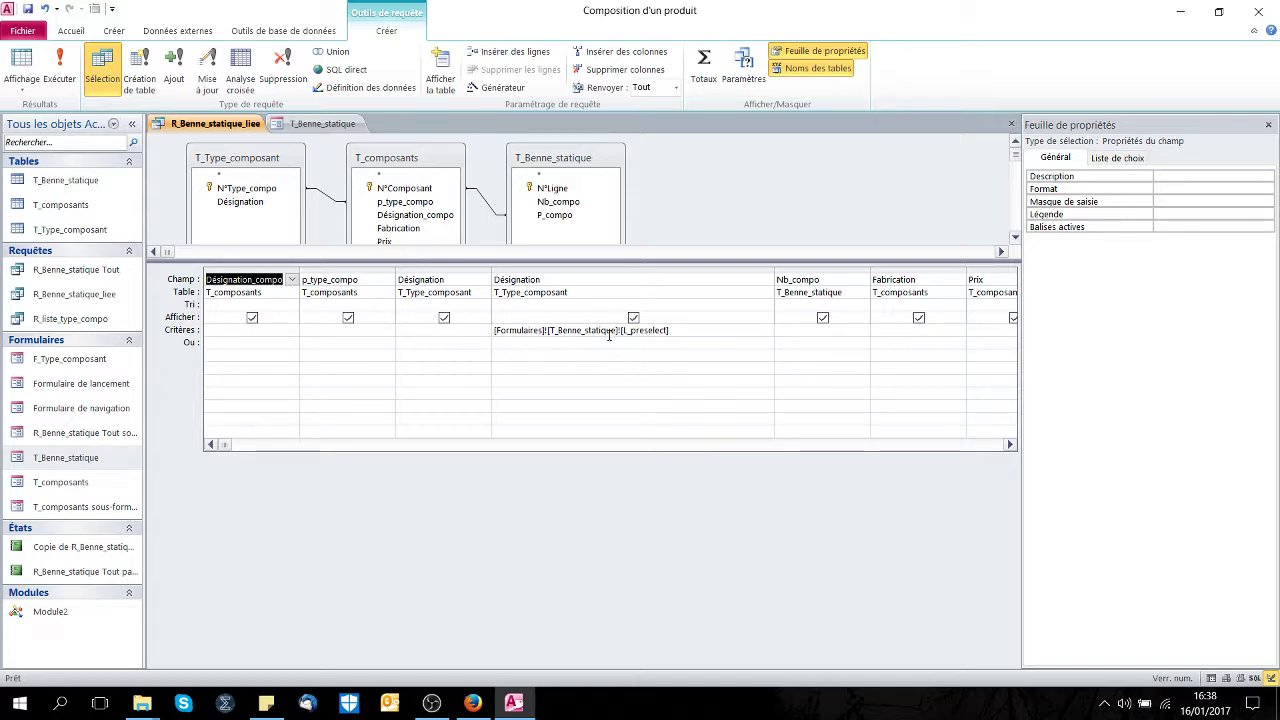
left_click(187, 129)
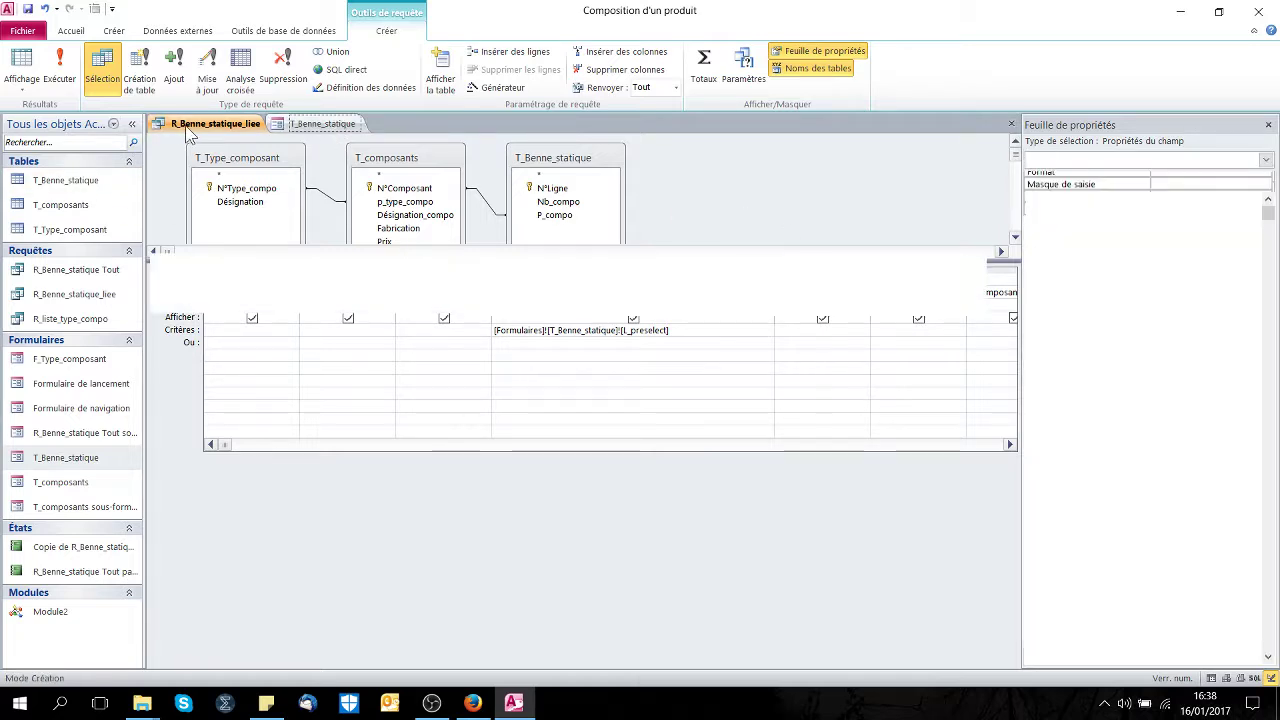
key("ctrl+F6")
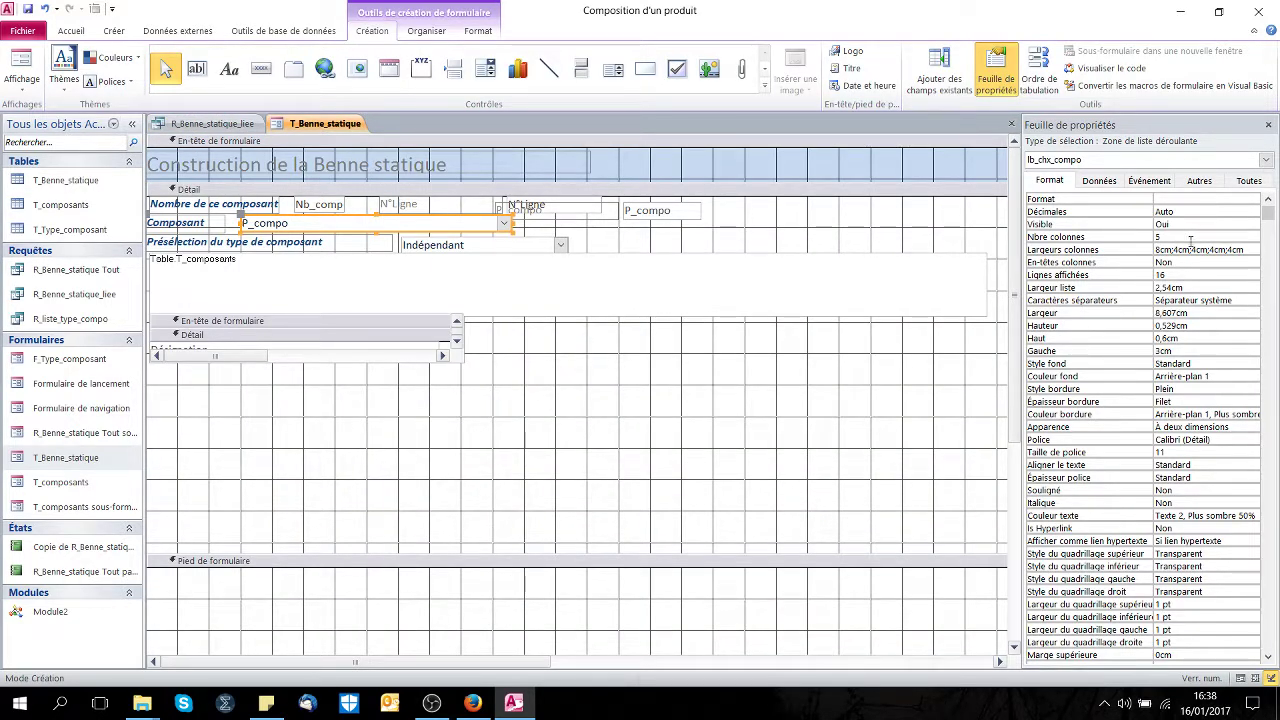
left_click(1114, 184)
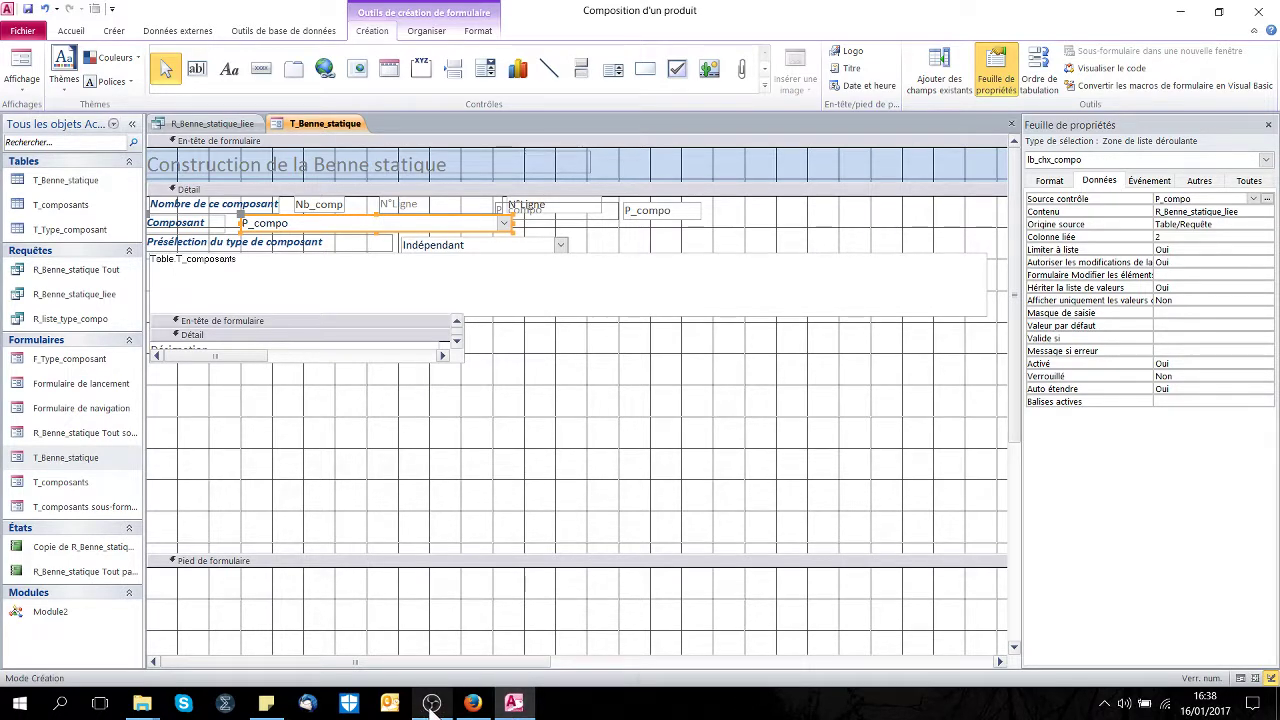
mouse_move(440, 709)
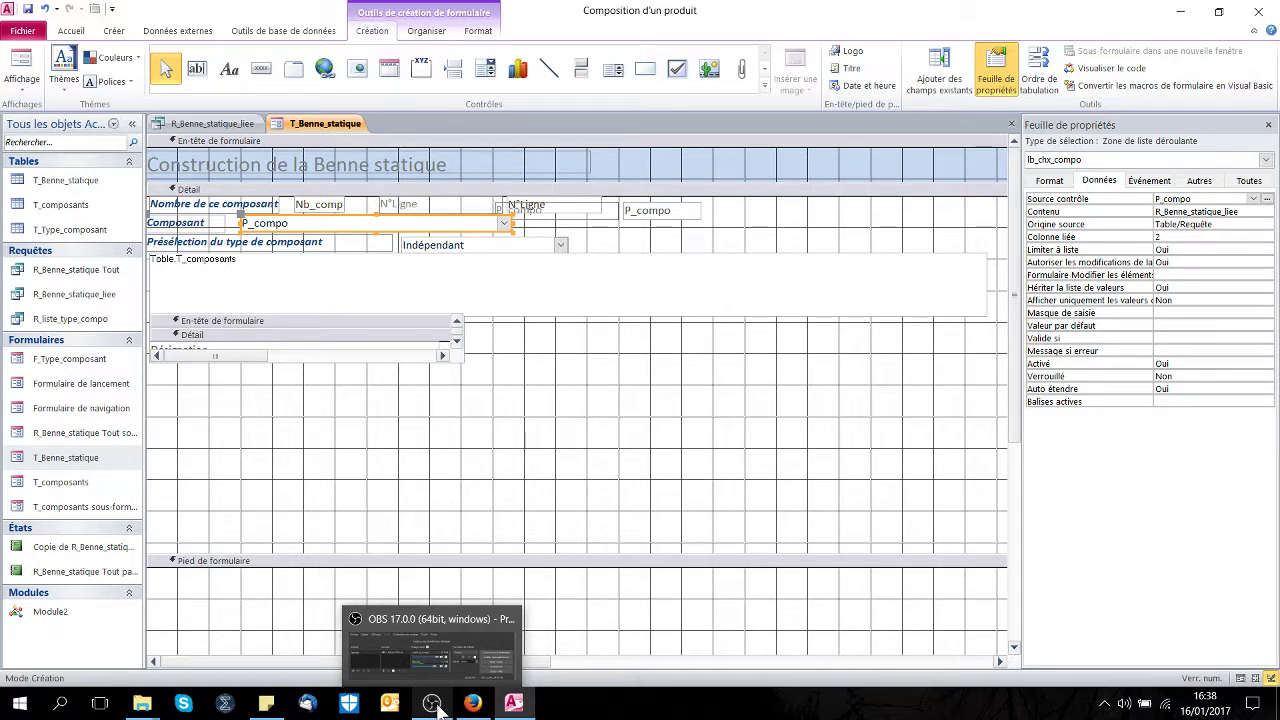
left_click(440, 709)
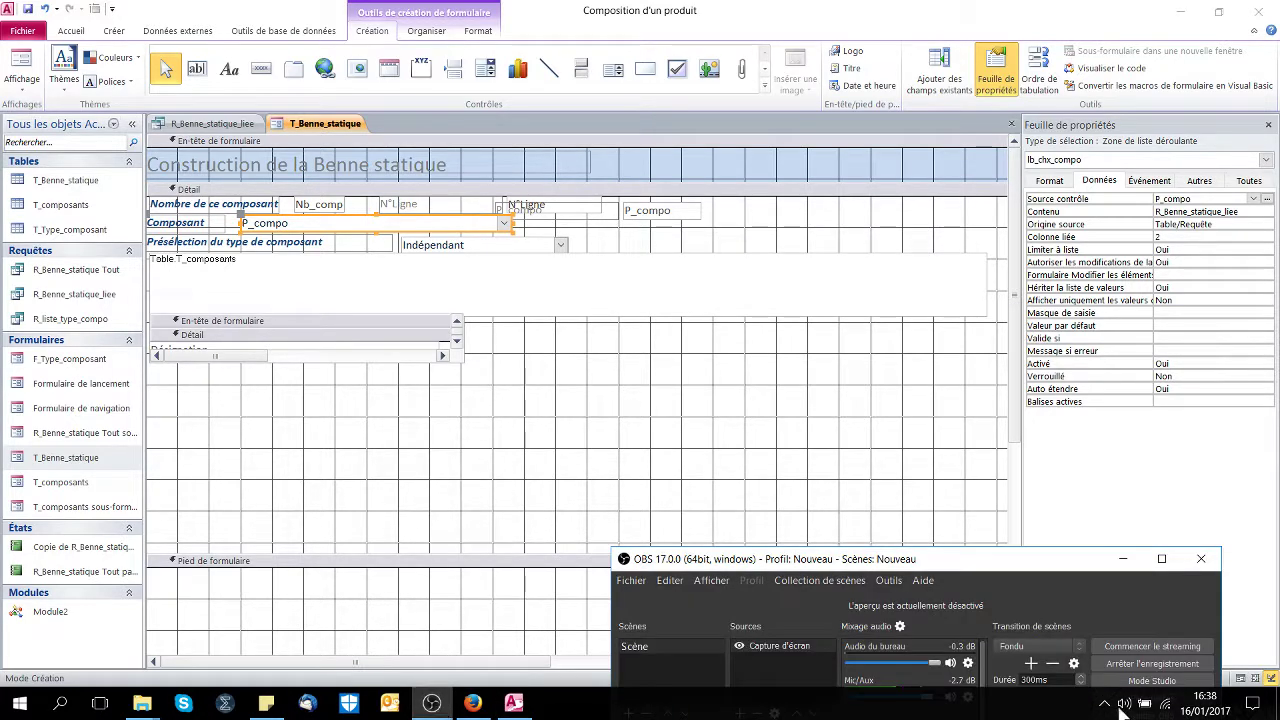